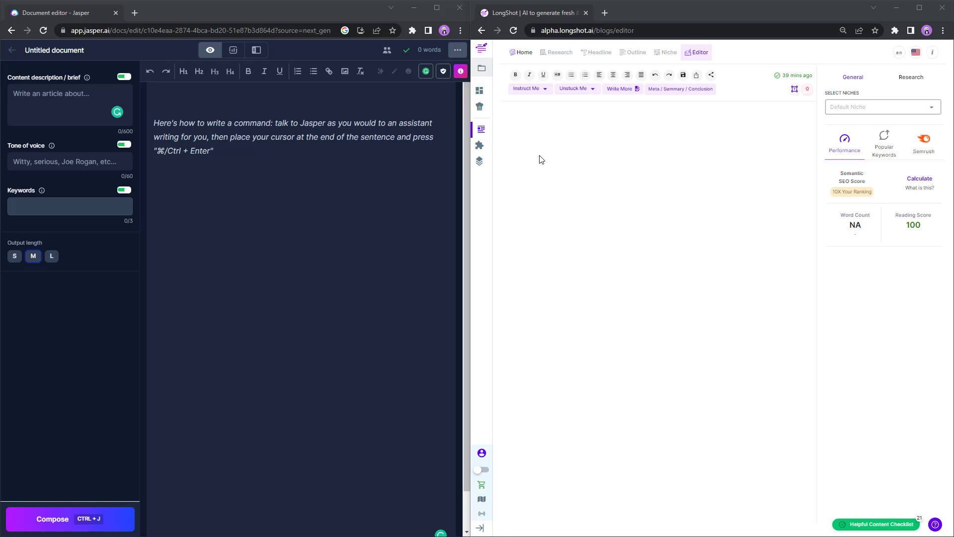
- In Jasper, enter the content brief "Write about Morocco's journey to the semi-finals of the FIFA World Cup 2022 Qatar"
left_click(546, 165)
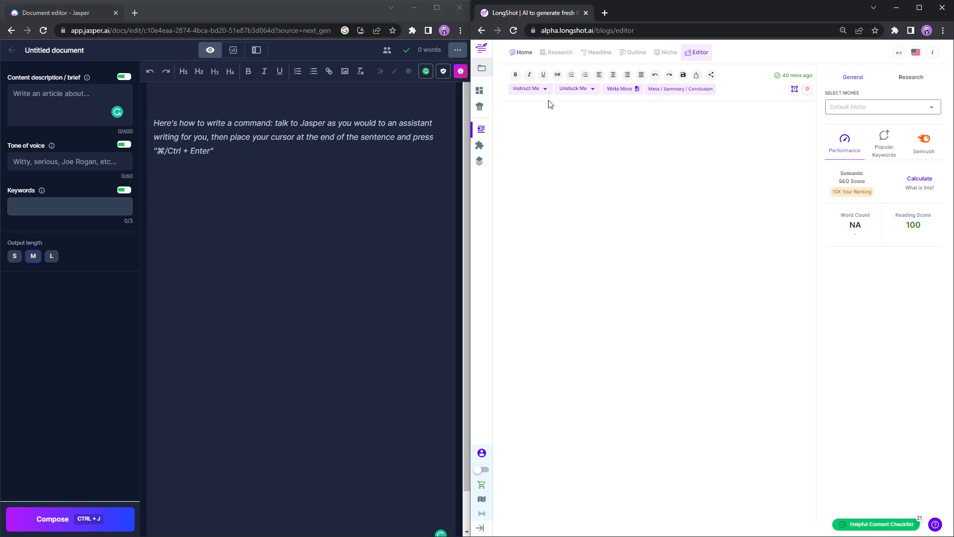
left_click(535, 91)
left_click(199, 145)
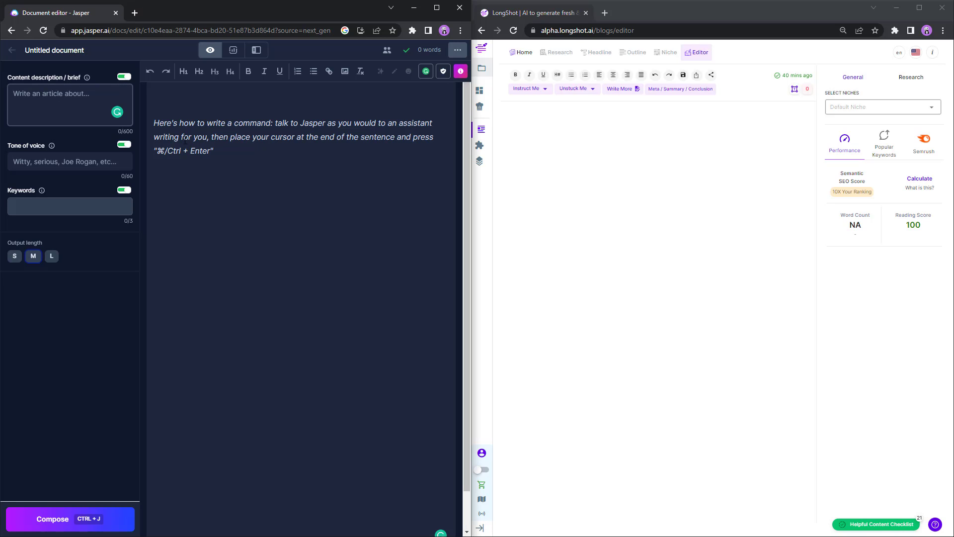
type("Write about Morocco's journey to the semi-finals of the FIFA World Cup 2022 Qatar")
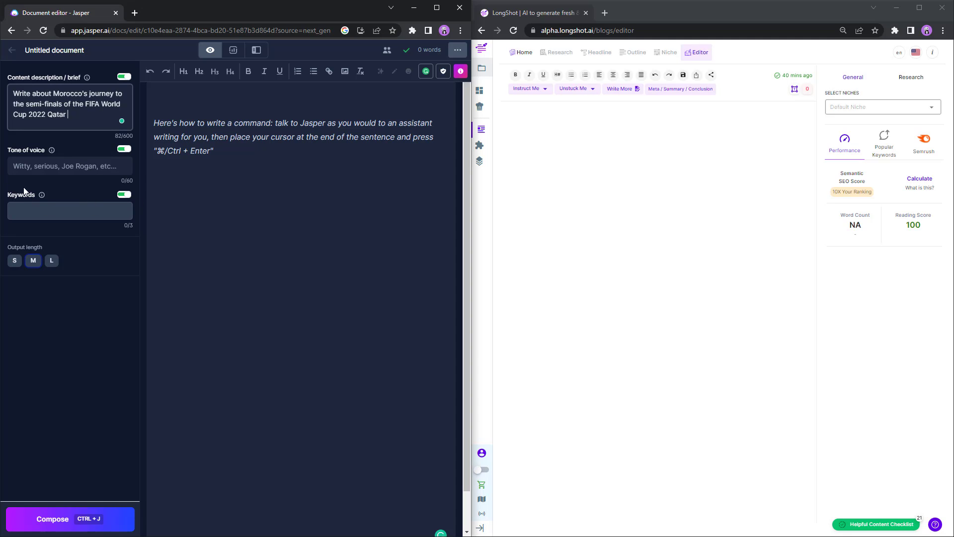
- In LongShot, generate text with Factual Instruct enabled from "Write about Morocco's journey to the semi-finals of the FIFA World Cup 2022 Qatar"
left_click(574, 158)
left_click(529, 88)
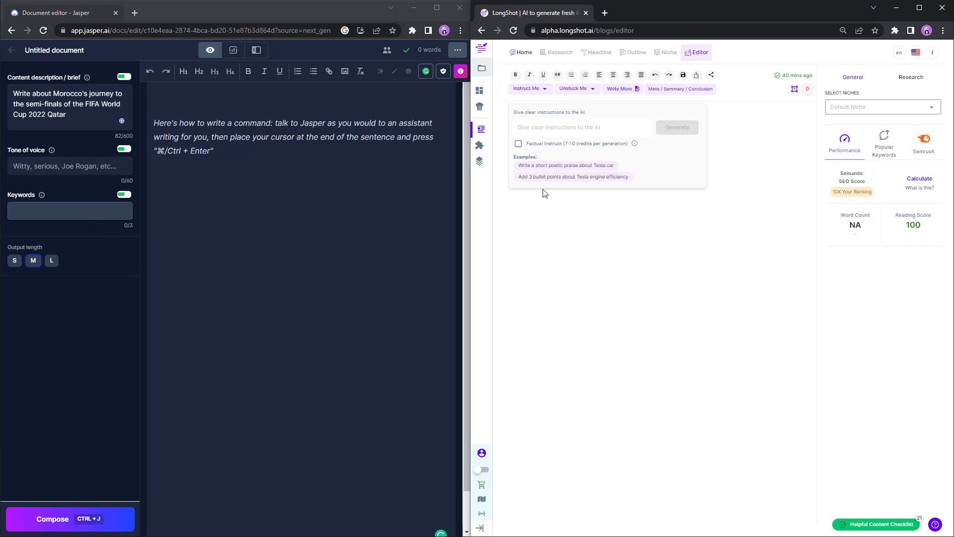
type("Write about Morocco's journey to the semi-finals of the FIFA World Cup 2022 Qatar")
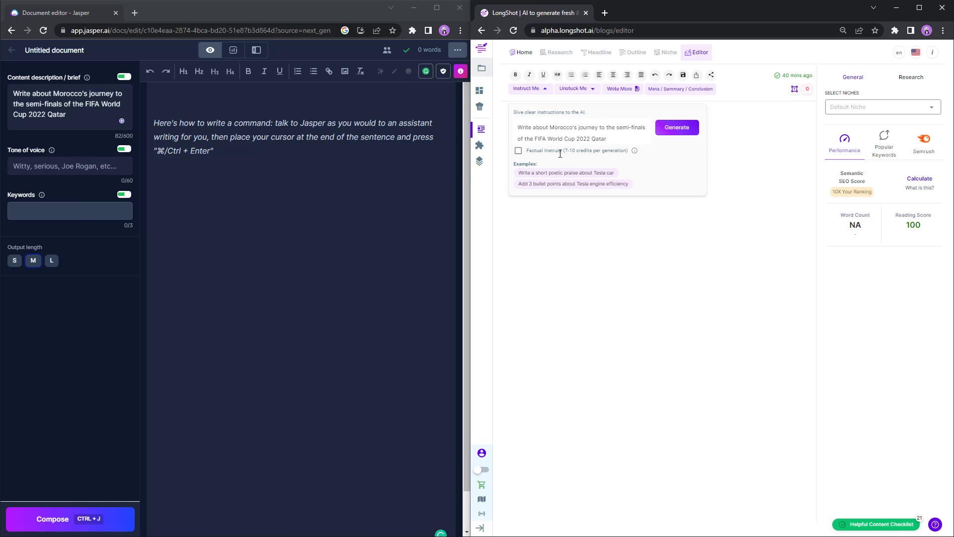
left_click(518, 151)
left_click(684, 131)
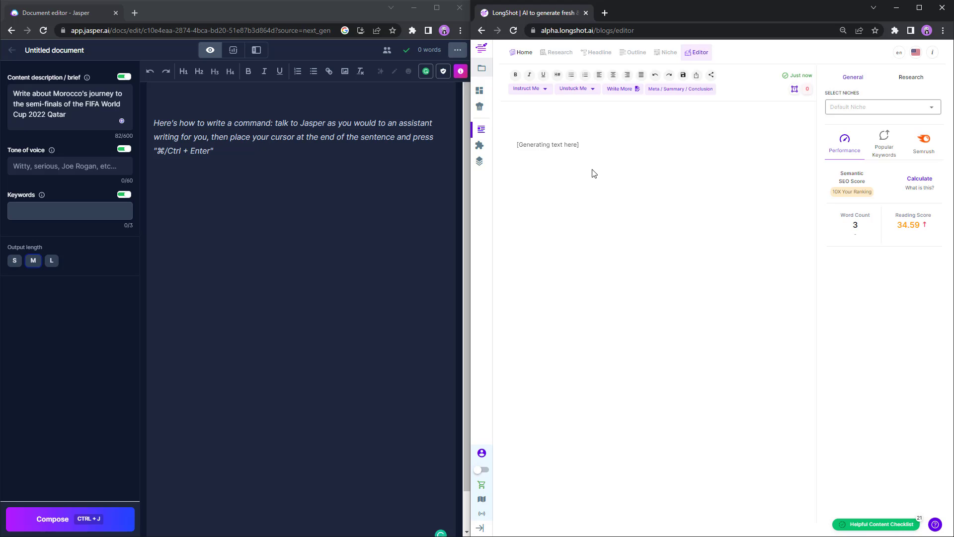
left_click(530, 90)
left_click(628, 250)
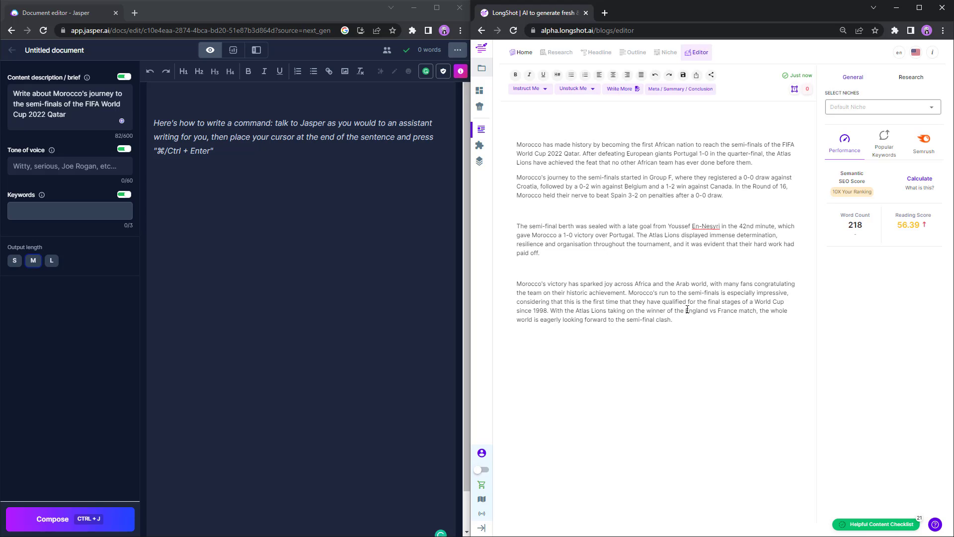
- Switch to Jasper and set the tone of voice to "Informative"
left_click(188, 218)
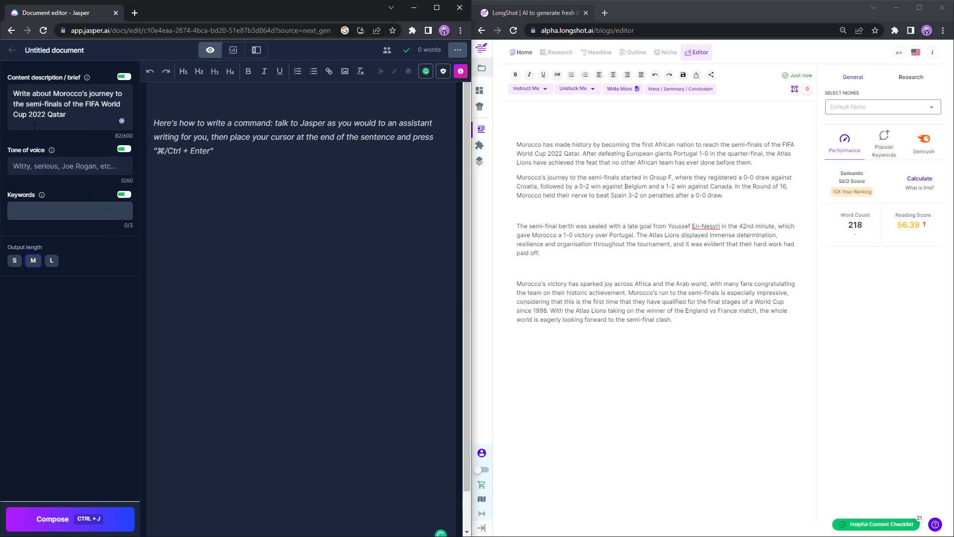
left_click(66, 166)
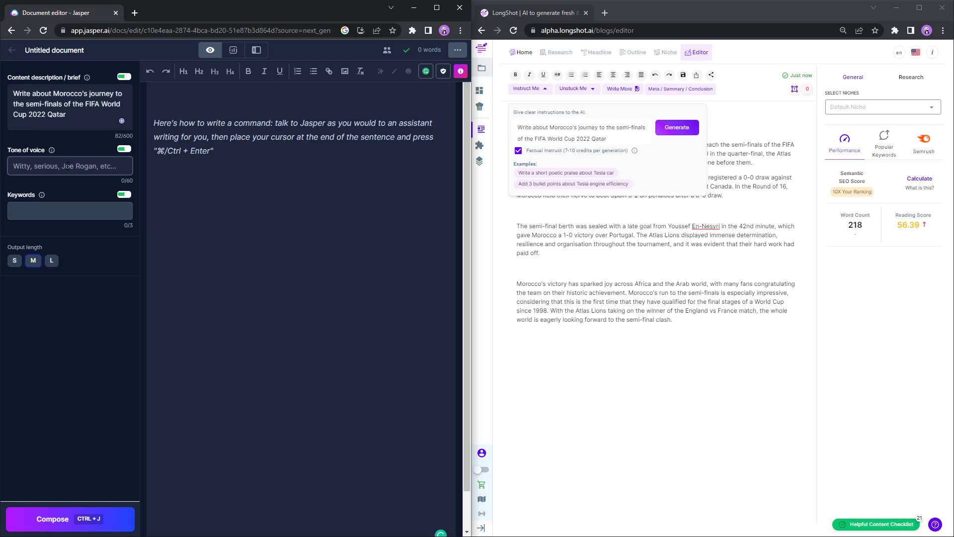
type("Informative")
- Add "Morocco's journey" and "FIFA World Cup 2022 Qatar" from the brief as keywords
left_click_drag(54, 93, 114, 93)
key("ctrl+c")
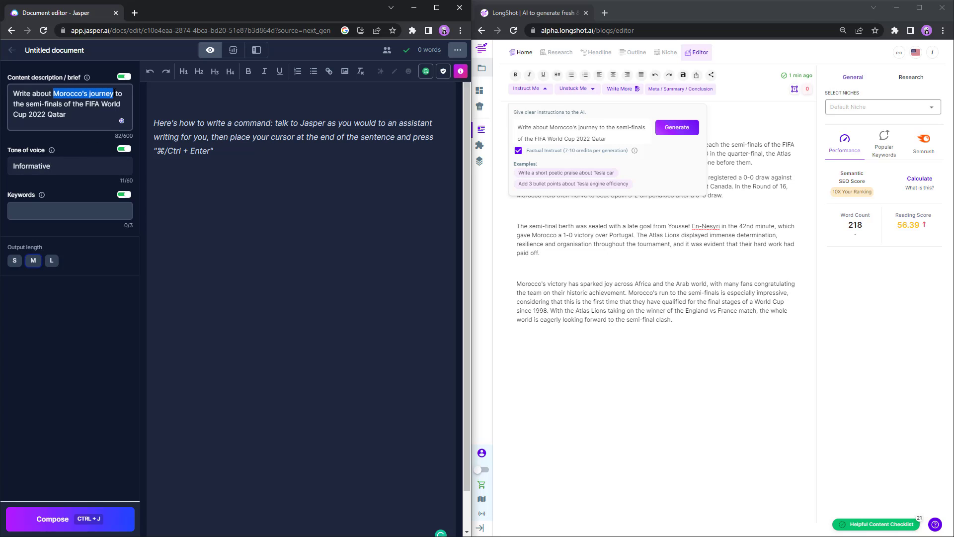
left_click(34, 216)
key("ctrl+v")
key("Return")
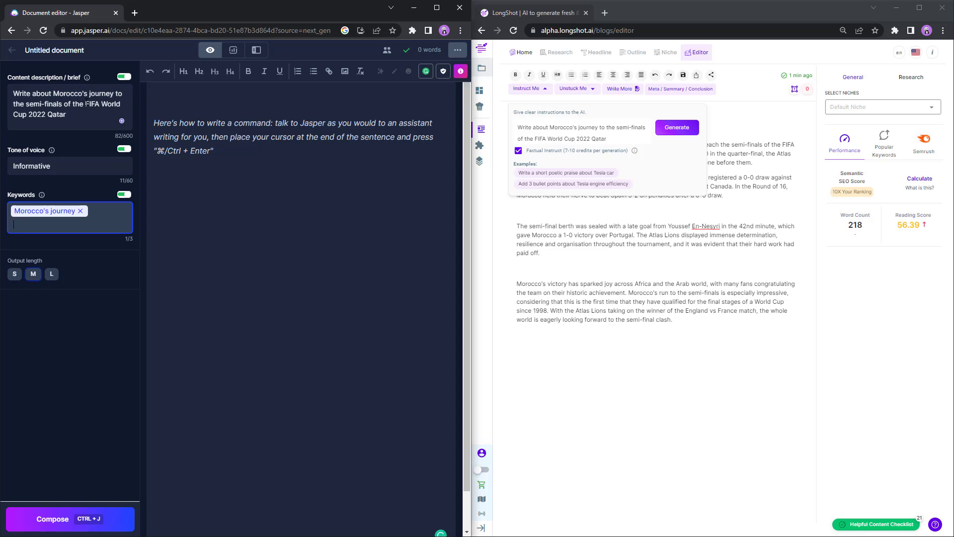
left_click_drag(85, 104, 85, 126)
key("ctrl+c")
left_click(105, 210)
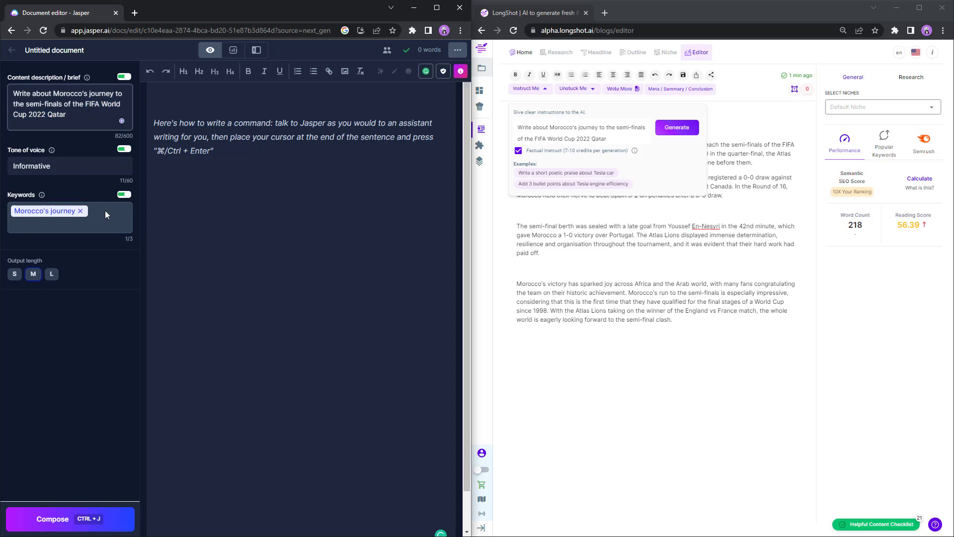
key("ctrl+v")
key("Return")
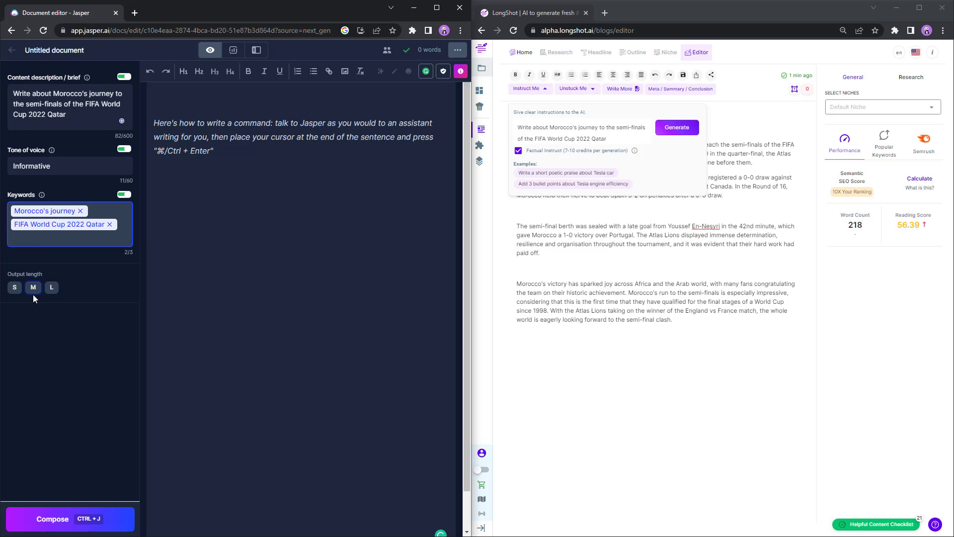
- Compose the Morocco article with output length M and have Jasper continue it with a second composition
left_click(51, 287)
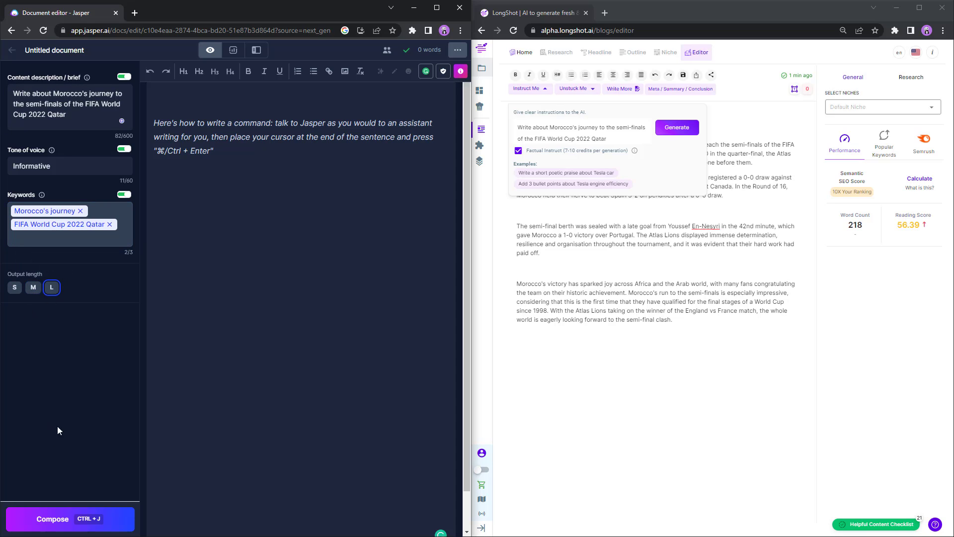
left_click(33, 288)
left_click(74, 518)
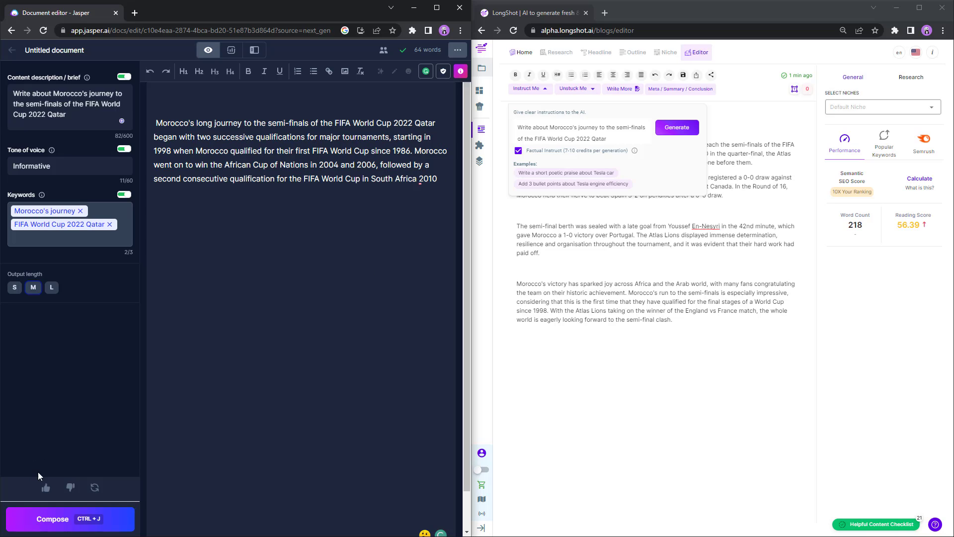
left_click(74, 530)
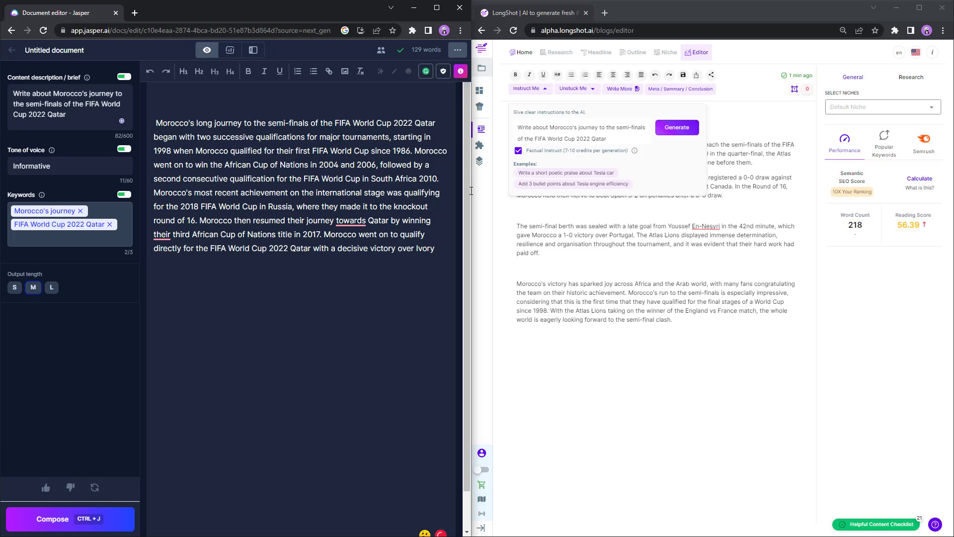
- Switch to LongShot and highlight the factual claims in the generated Morocco article
left_click(711, 284)
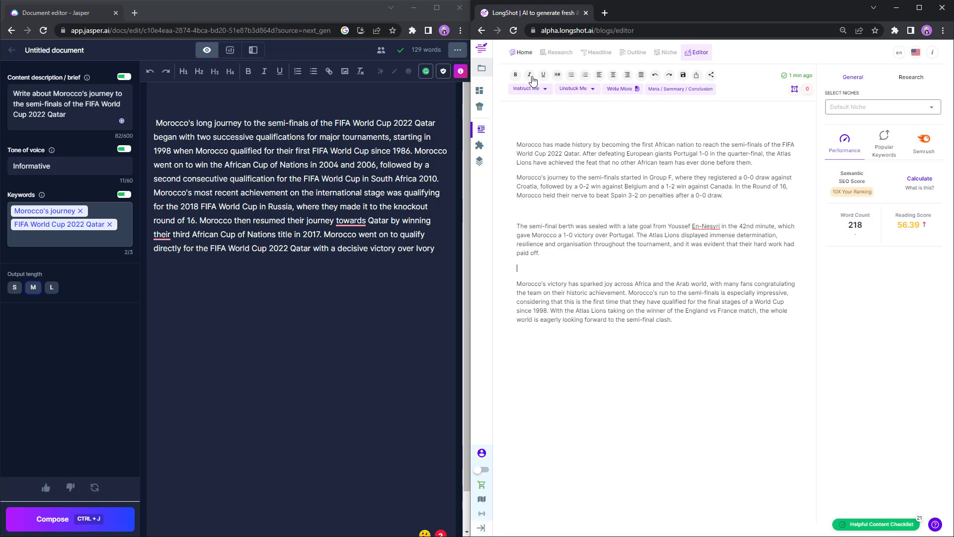
left_click(528, 88)
left_click(614, 301)
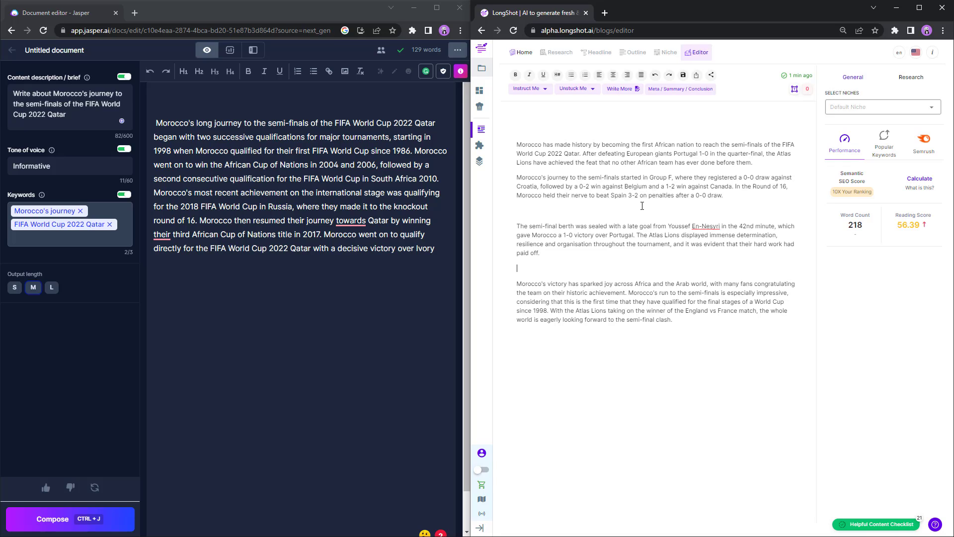
left_click(807, 92)
left_click(270, 164)
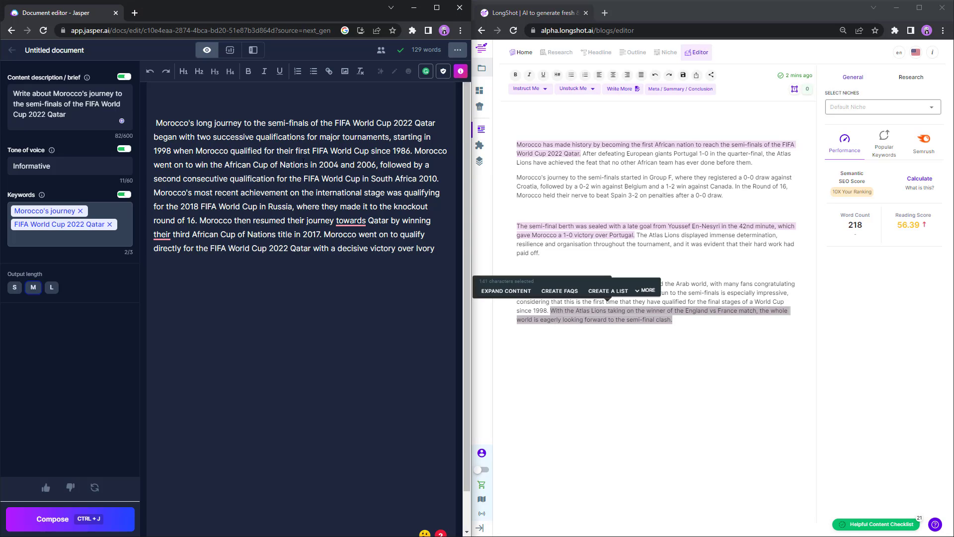
key("alt+Tab")
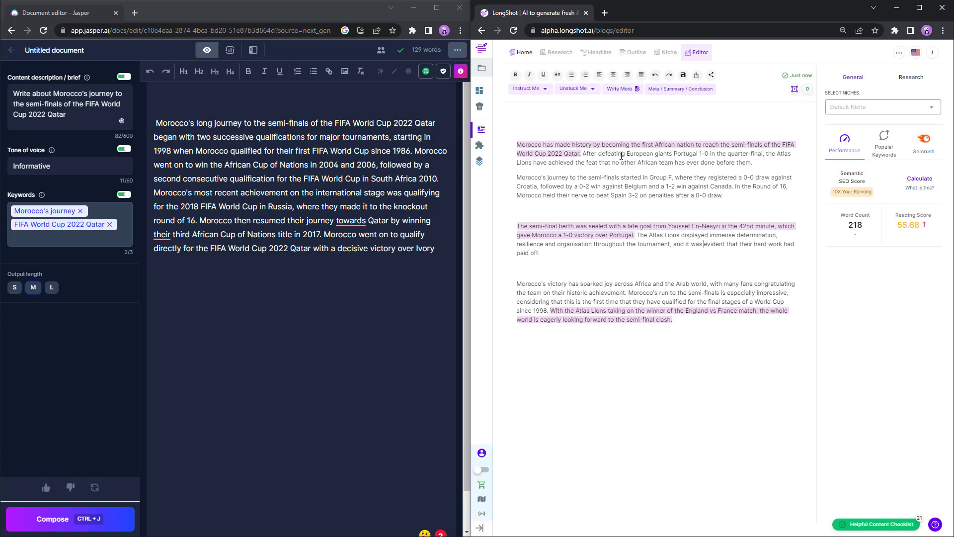
- Run a Fact Check on the article's opening sentence about Morocco being the first African nation in the semi-finals
left_click_drag(583, 153, 515, 144)
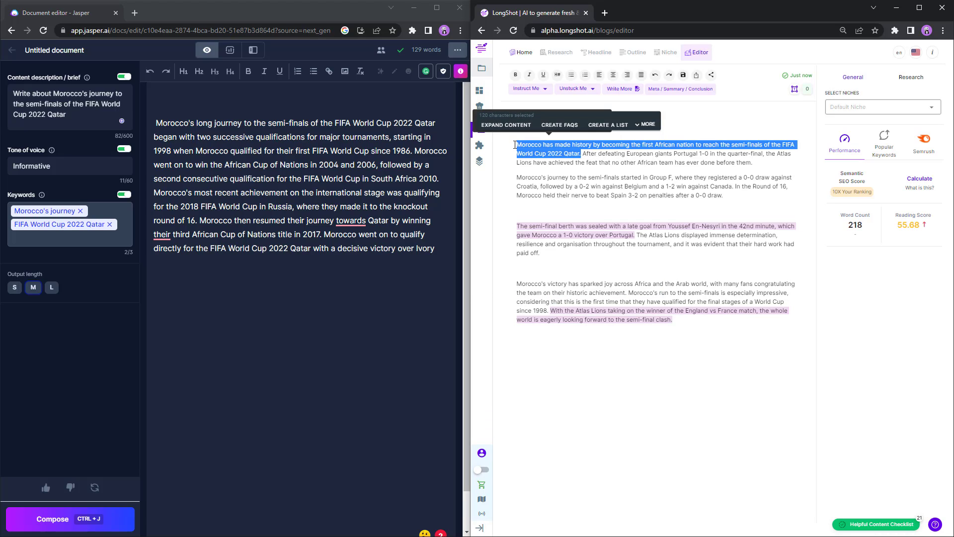
left_click(564, 203)
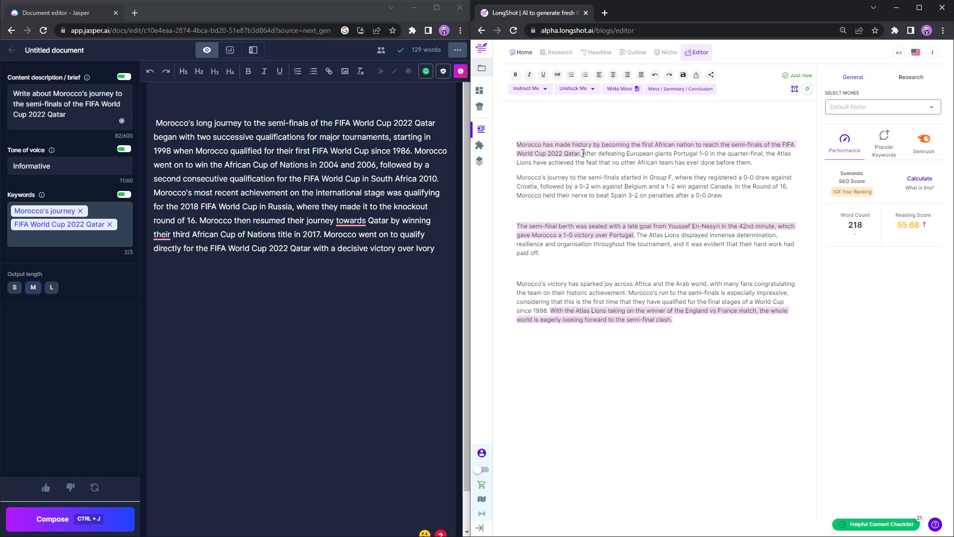
left_click_drag(582, 153, 512, 145)
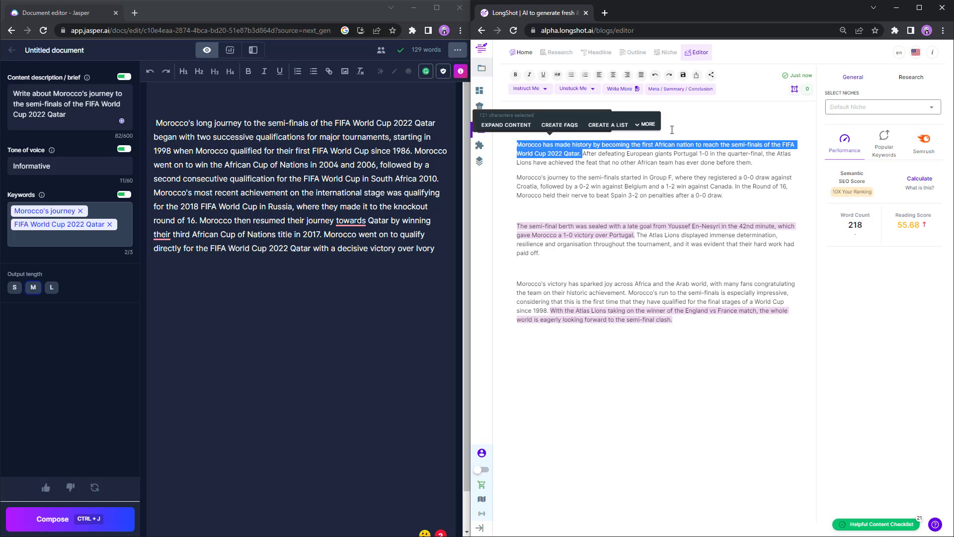
left_click(648, 125)
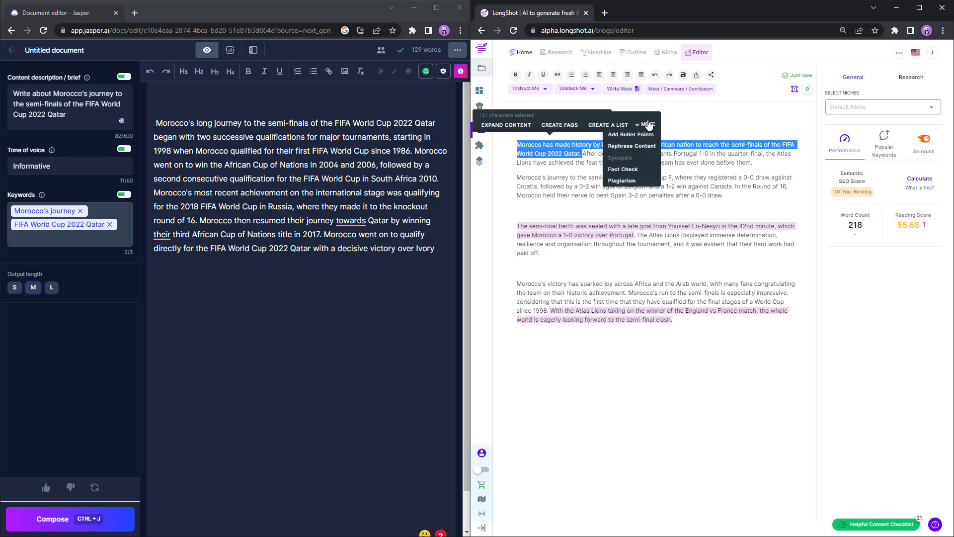
left_click(624, 169)
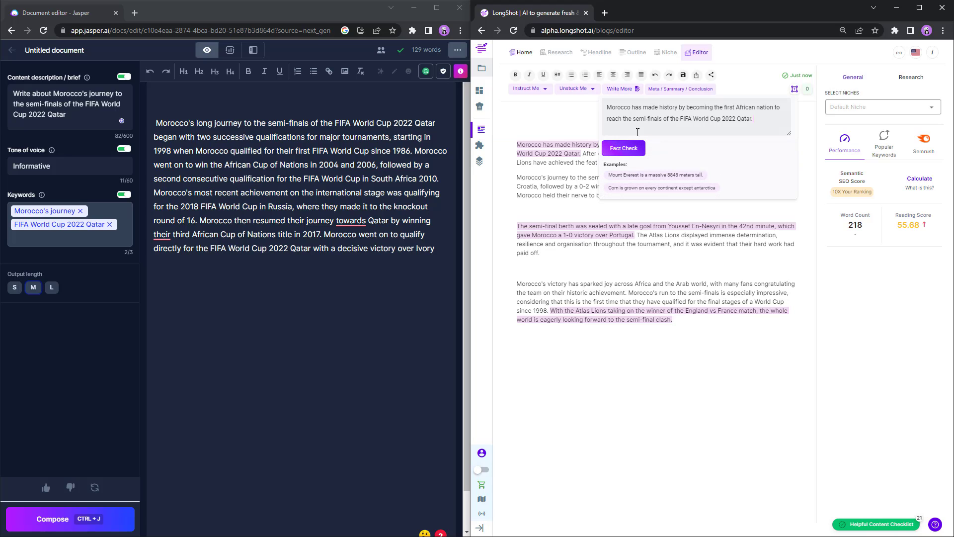
left_click_drag(612, 107, 770, 115)
left_click(622, 149)
left_click(619, 150)
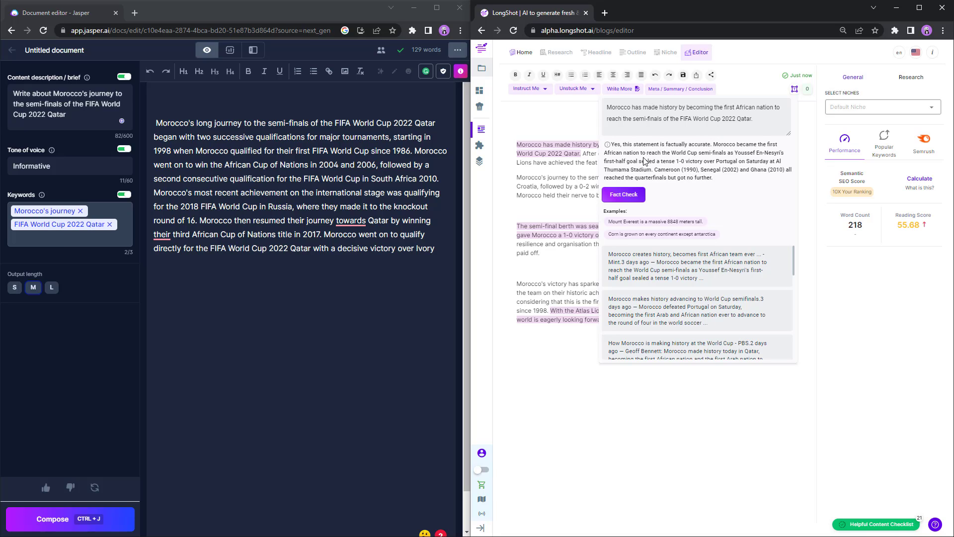
- Review the fact-check explanation and its listed source articles, previewing a source, and close the results
left_click_drag(619, 162, 778, 162)
left_click(686, 171)
left_click_drag(655, 170, 748, 182)
left_click(656, 178)
mouse_move(784, 257)
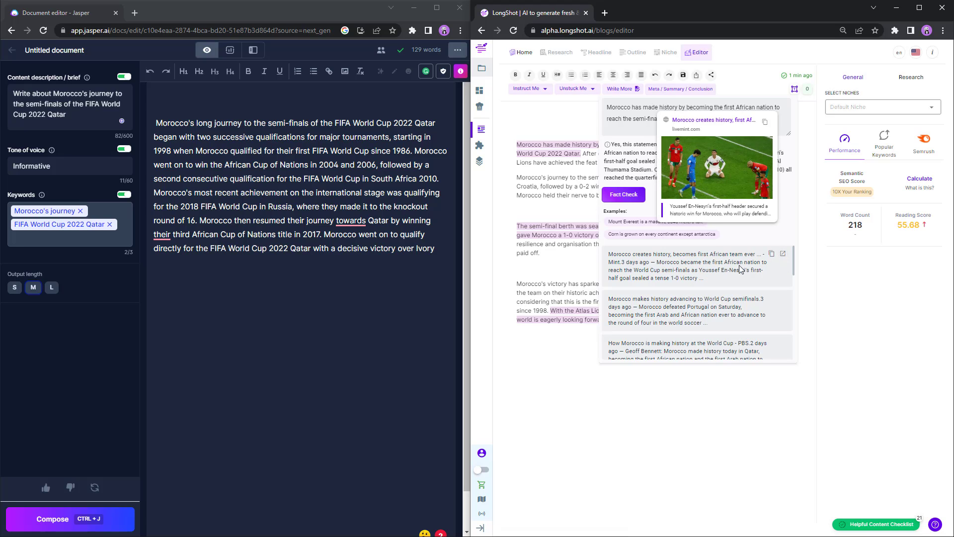
scroll(776, 308, "down", 3)
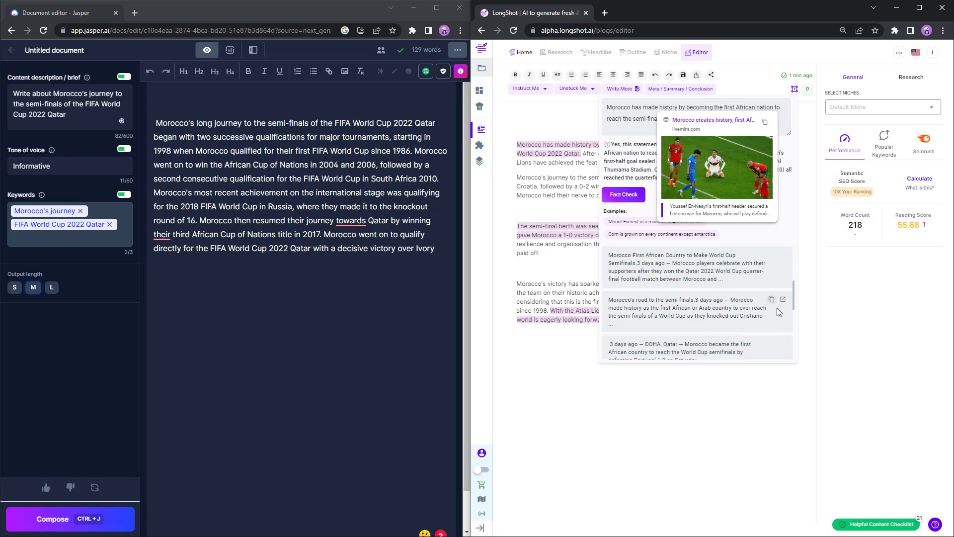
mouse_move(784, 302)
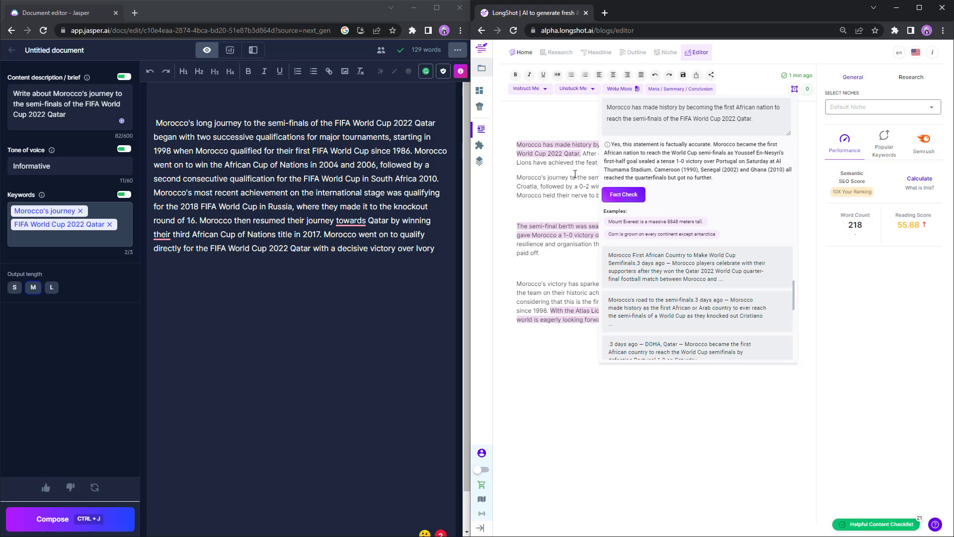
left_click(273, 234)
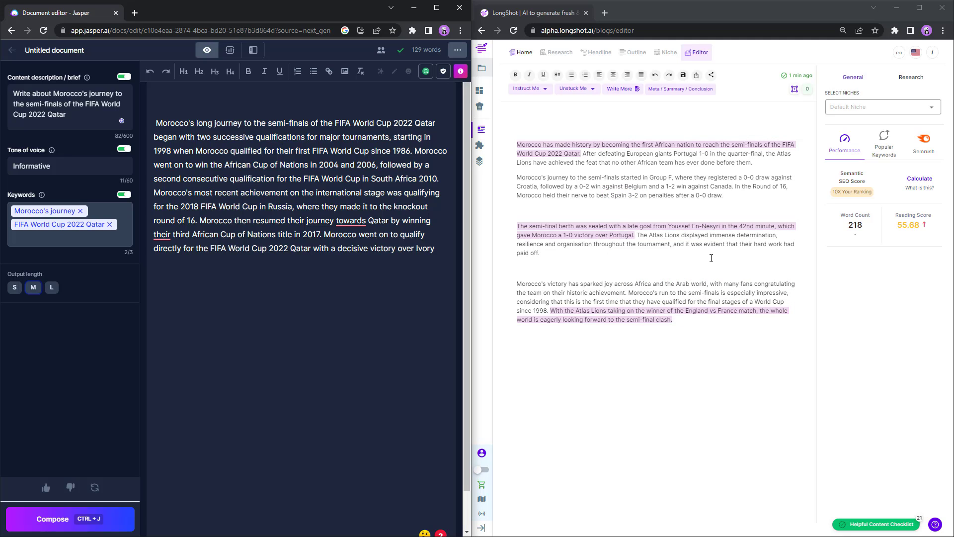
left_click(601, 271)
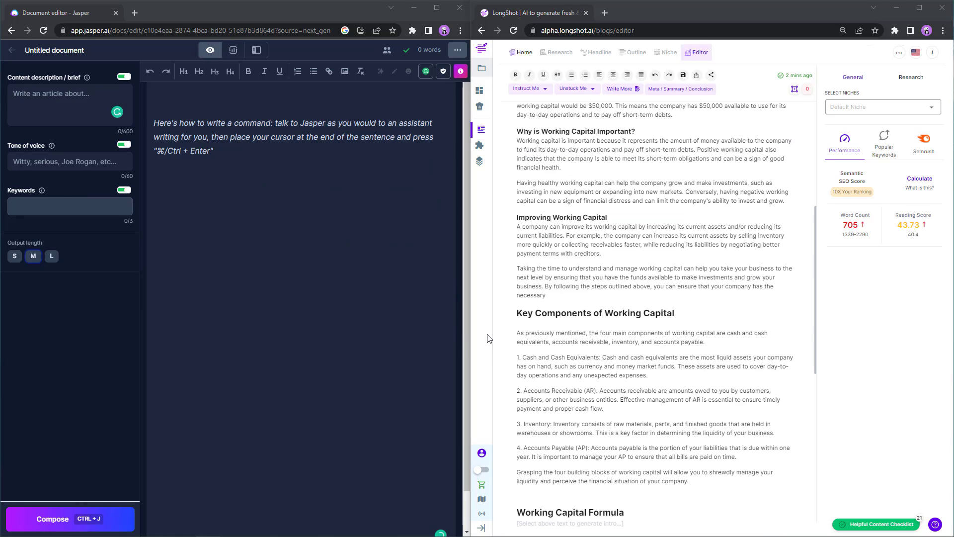
scroll(596, 272, "up", 5)
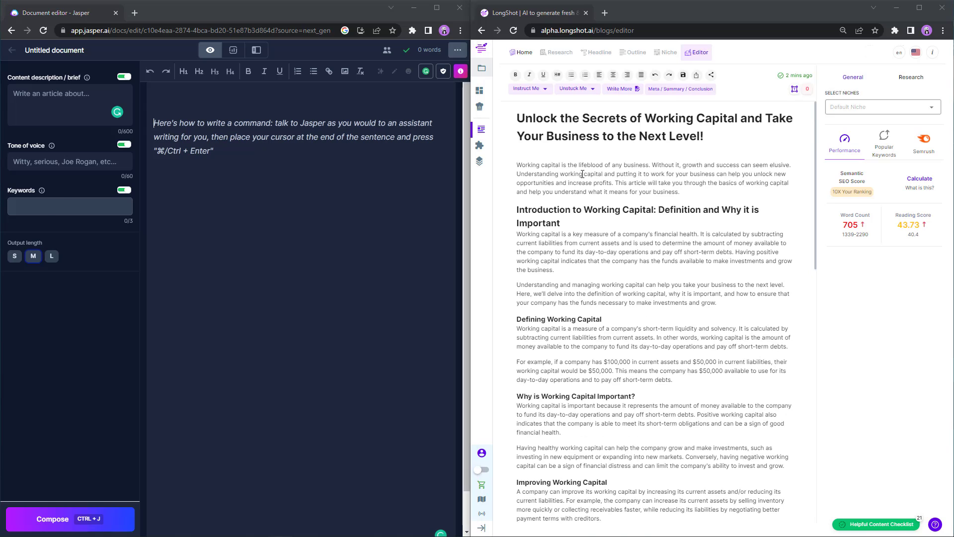
key("alt+Tab")
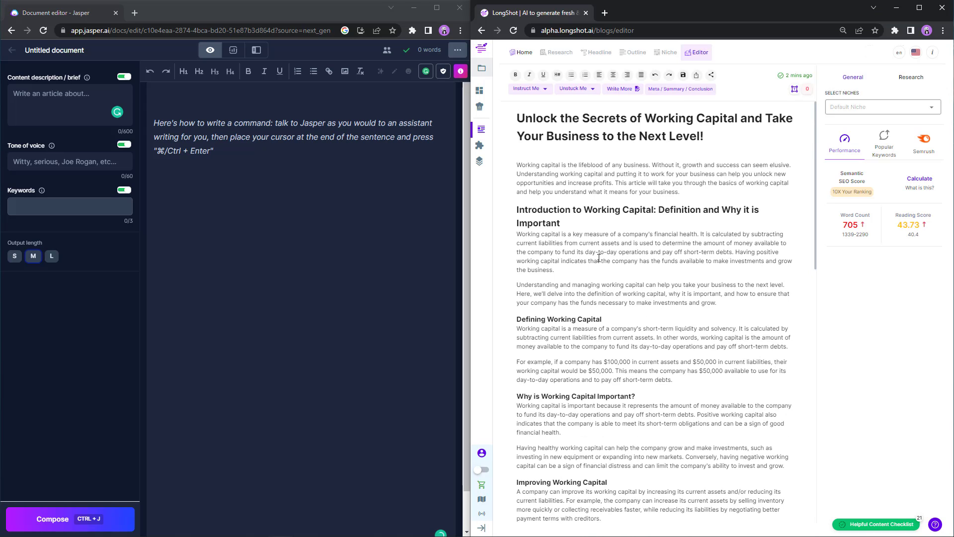
key("alt+Tab")
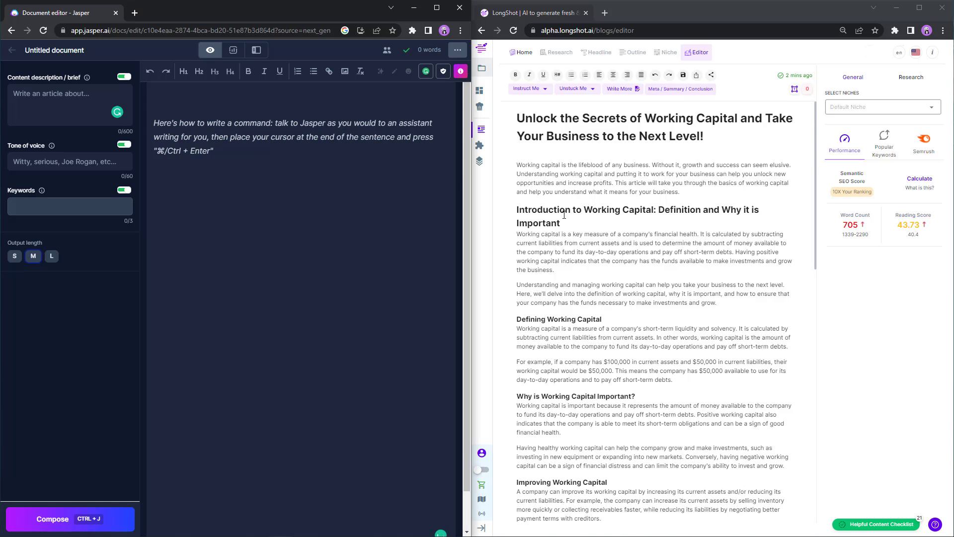
key("alt+Tab")
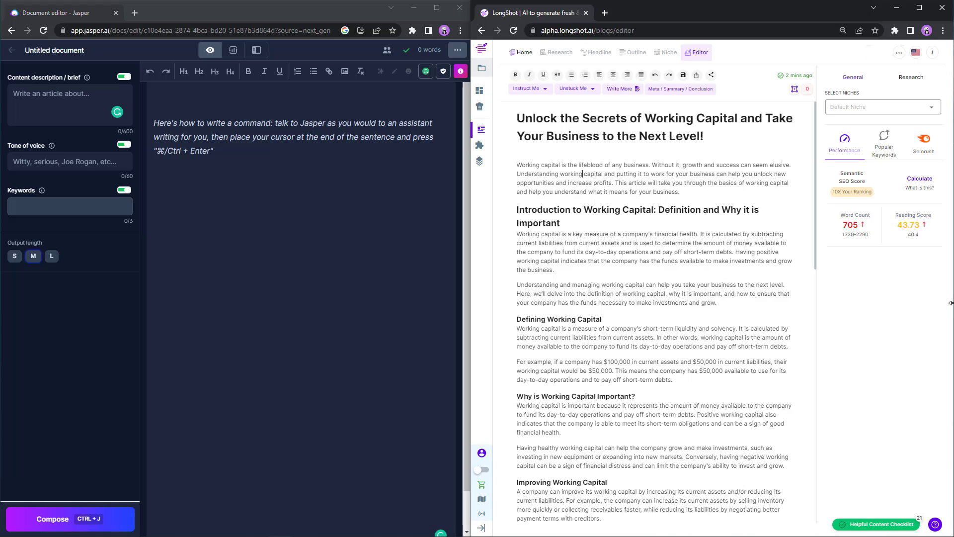
- Open the intro generator for the empty "Working Capital Formula" heading in the working capital article
scroll(549, 426, "down", 10)
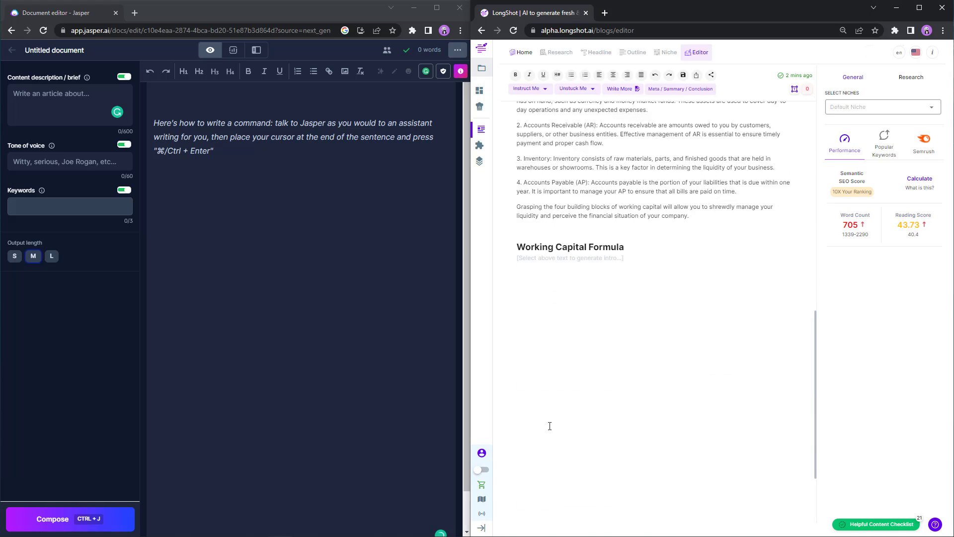
scroll(549, 426, "up", 5)
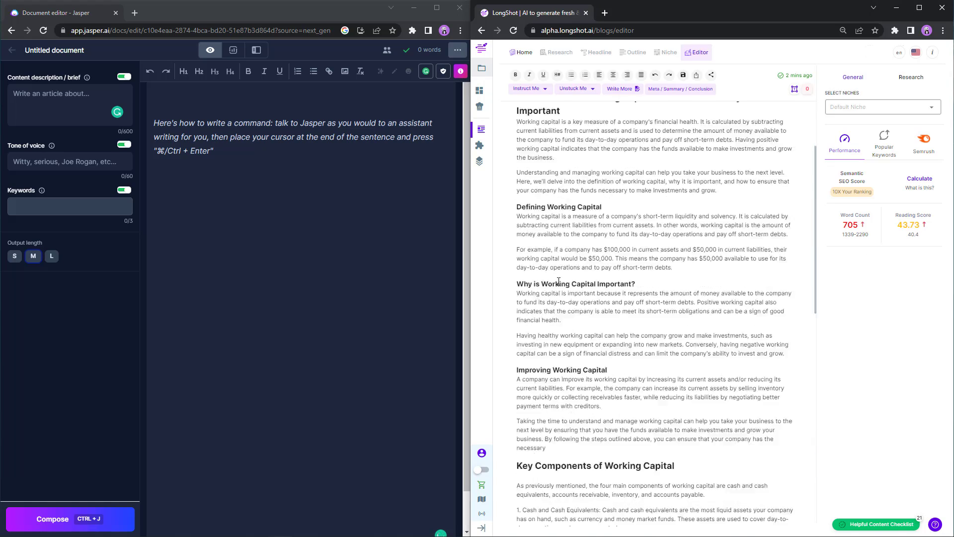
scroll(674, 379, "down", 2)
scroll(568, 402, "down", 2)
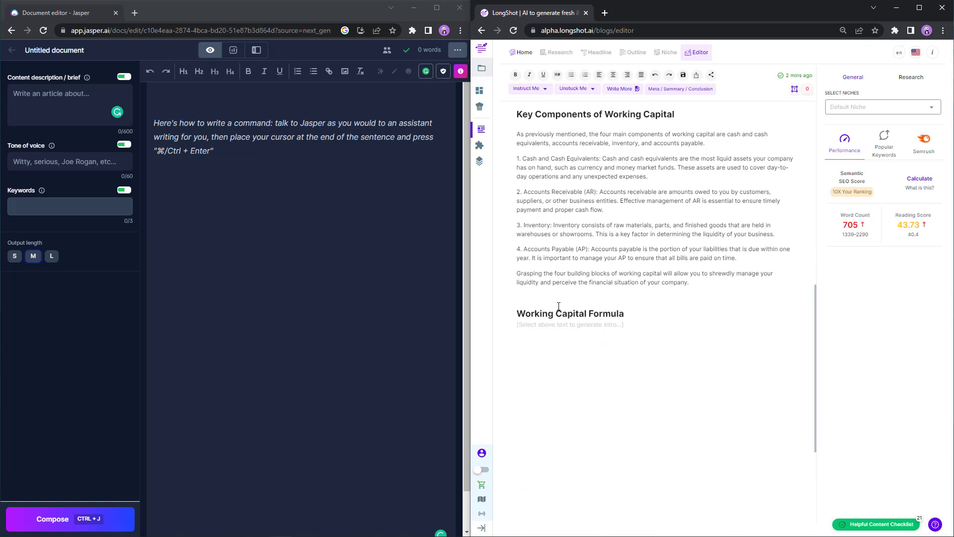
triple_click(572, 313)
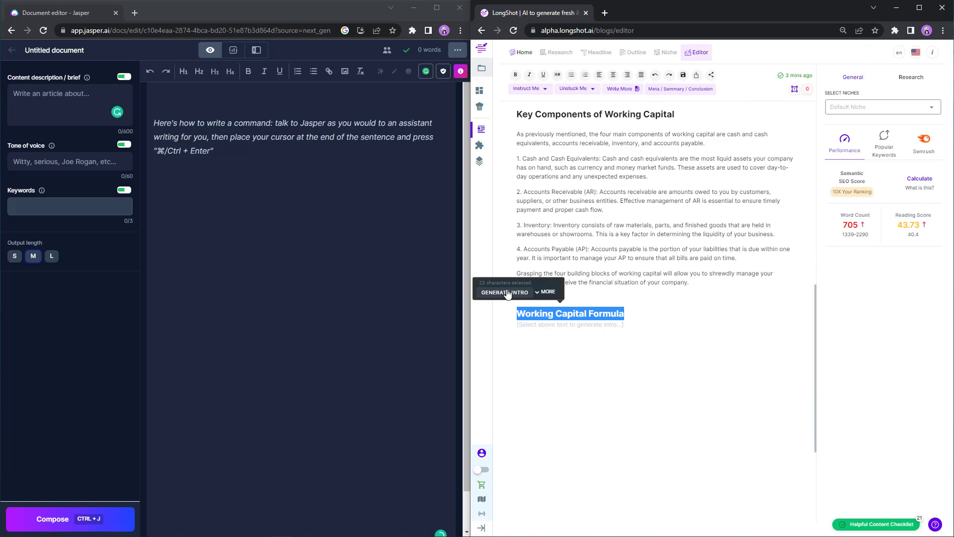
left_click(506, 292)
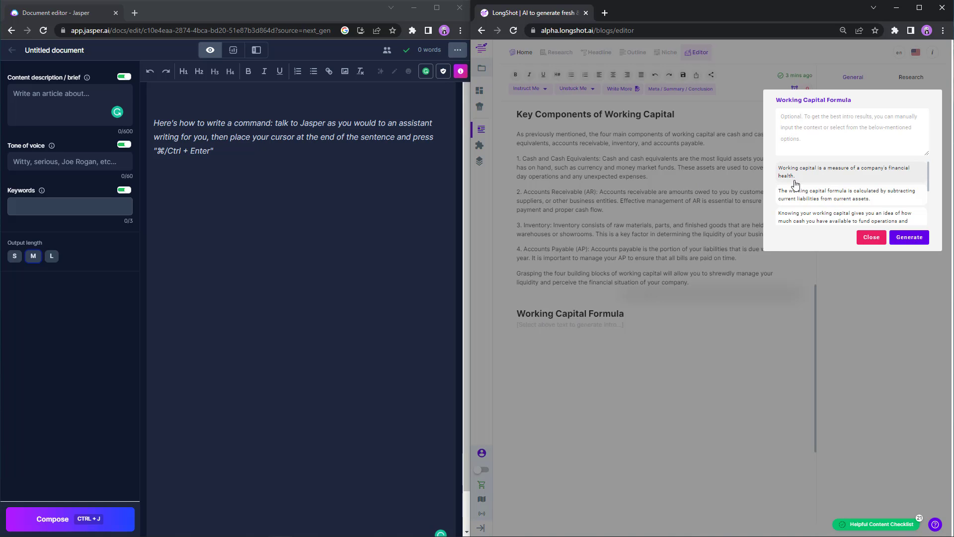
- Look through the suggested context sentences and add "Working capital is a measure of a company's financial health." to the intro context
scroll(820, 199, "down", 3)
scroll(820, 203, "up", 4)
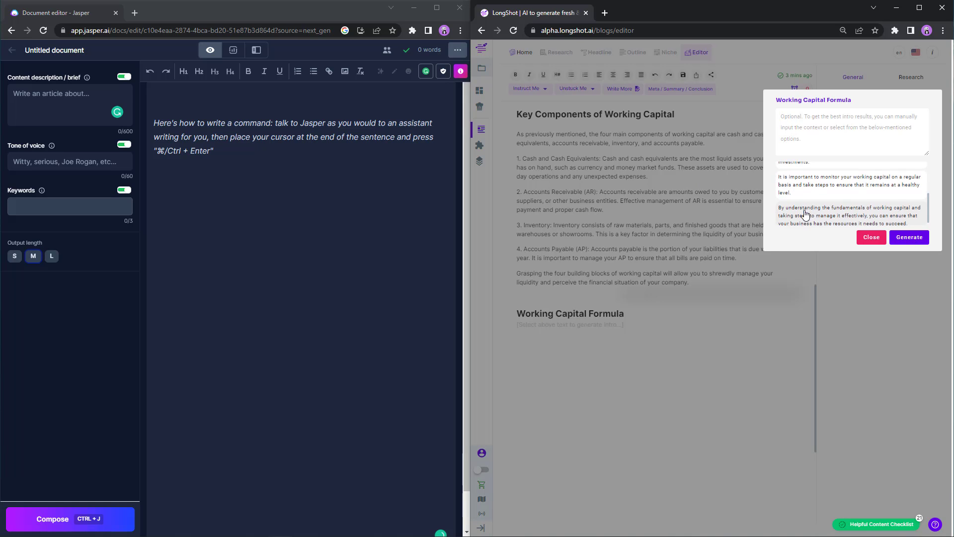
left_click(828, 143)
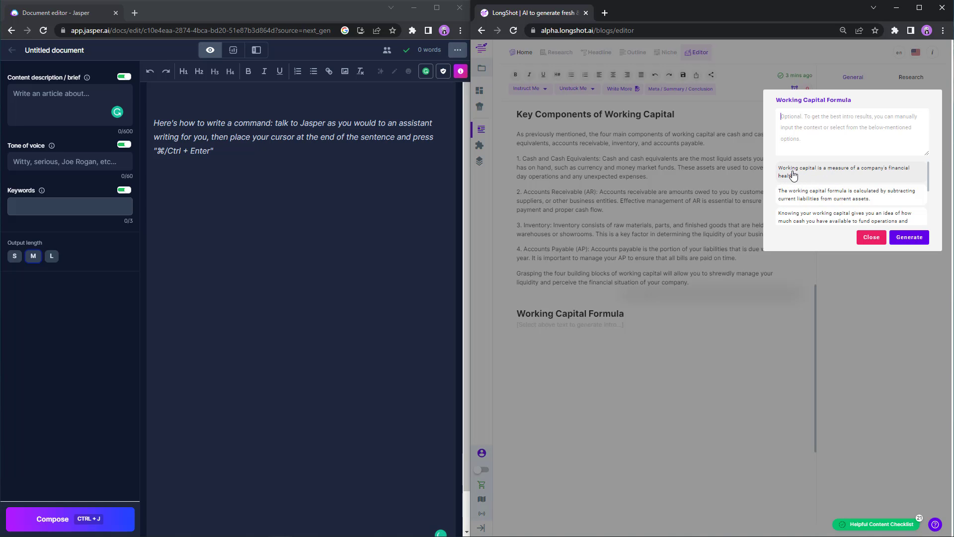
scroll(802, 191, "down", 1)
scroll(812, 207, "down", 1)
scroll(809, 175, "up", 2)
left_click(809, 174)
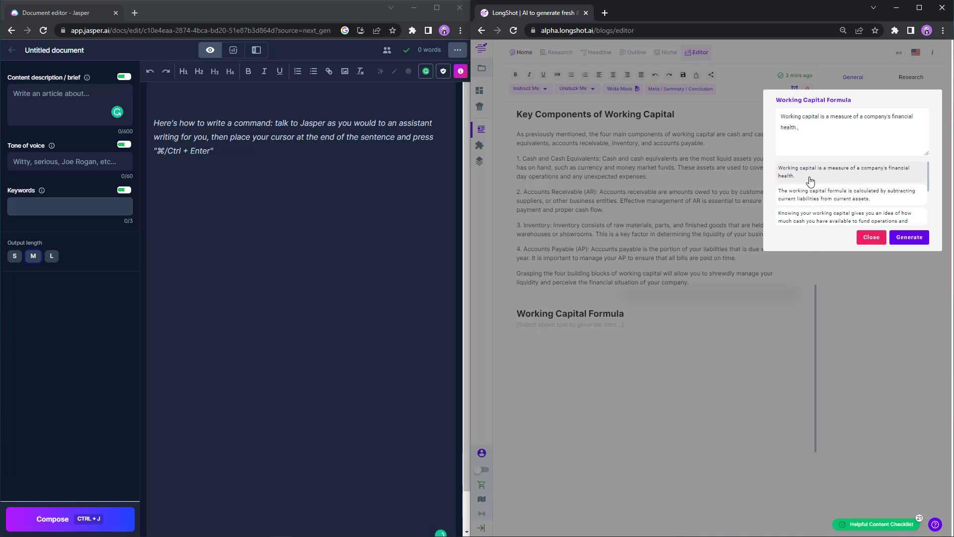
- Add the suggestions on calculating the formula and on knowing how much cash is available to the context, and generate the intro
left_click(825, 196)
scroll(815, 204, "down", 5)
scroll(816, 204, "up", 5)
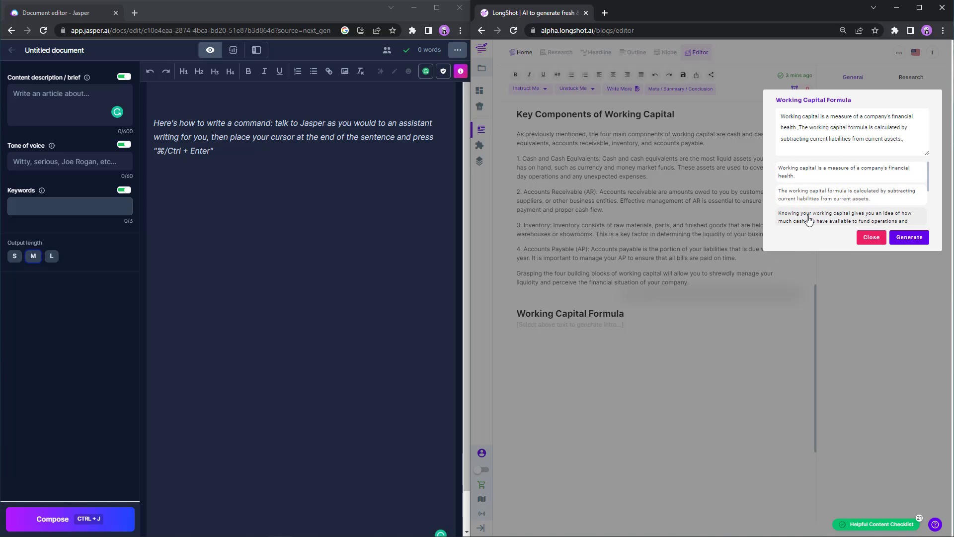
left_click(795, 218)
scroll(803, 209, "down", 5)
left_click(909, 238)
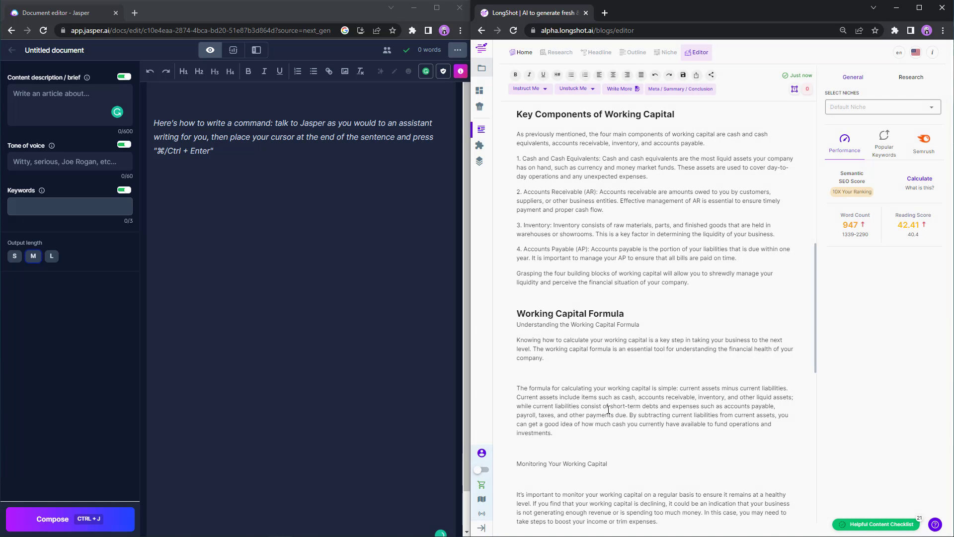
- Remove the blank lines below the "Taking Control of Your Working Capital" and "Monitoring Your Working Capital" subheadings
scroll(591, 400, "down", 4)
scroll(535, 430, "up", 2)
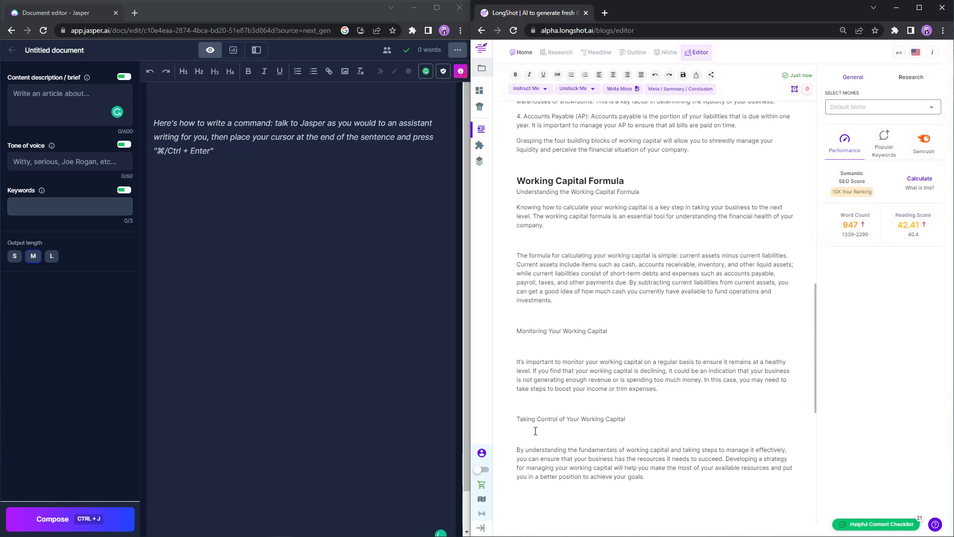
left_click(535, 432)
key("BackSpace")
left_click(536, 346)
key("BackSpace")
key("BackSpace")
key("Return")
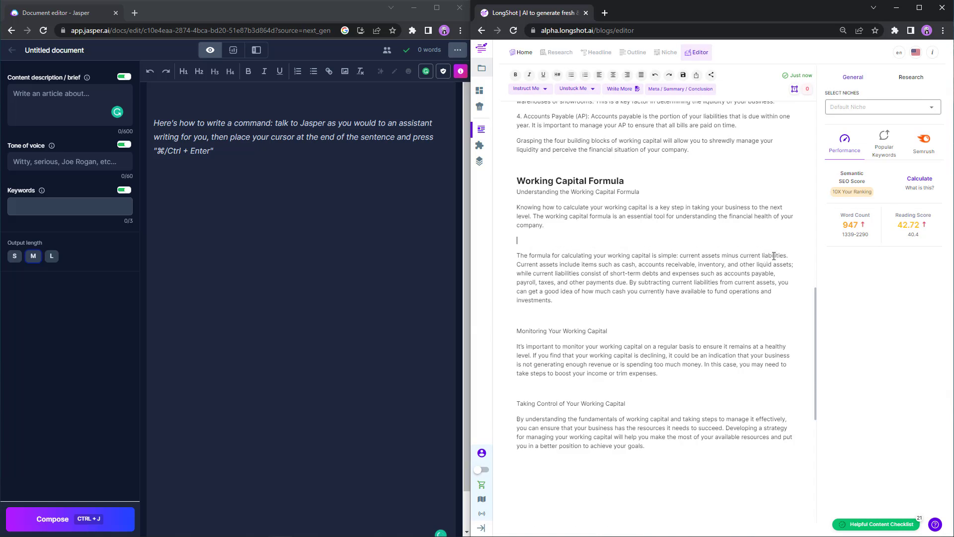
- Split the formula paragraph so that "Current assets include items such as cash" starts a new paragraph
key("Return")
scroll(598, 416, "down", 3)
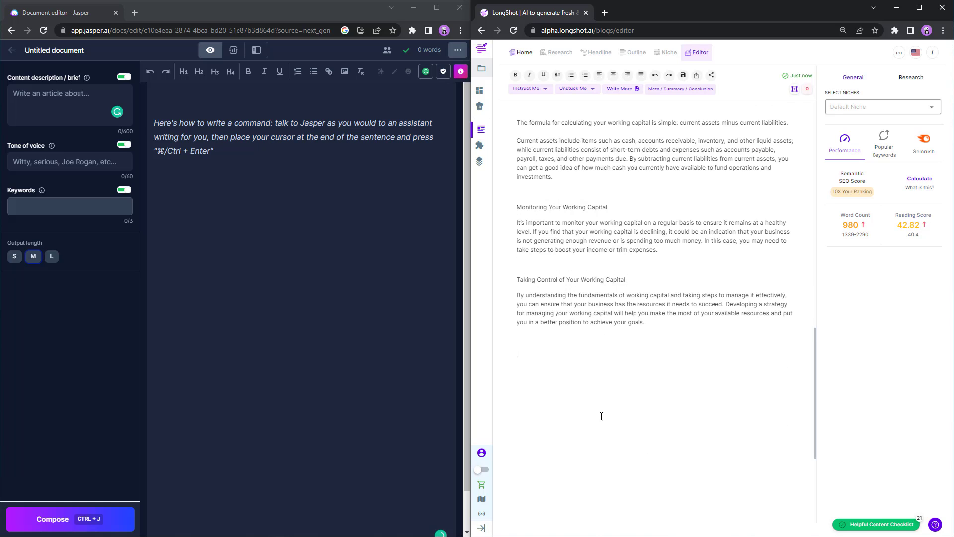
left_click(598, 415)
- Review the generated Working Capital Formula section and the content preceding it
scroll(579, 416, "up", 2)
scroll(571, 408, "up", 3)
scroll(552, 379, "down", 2)
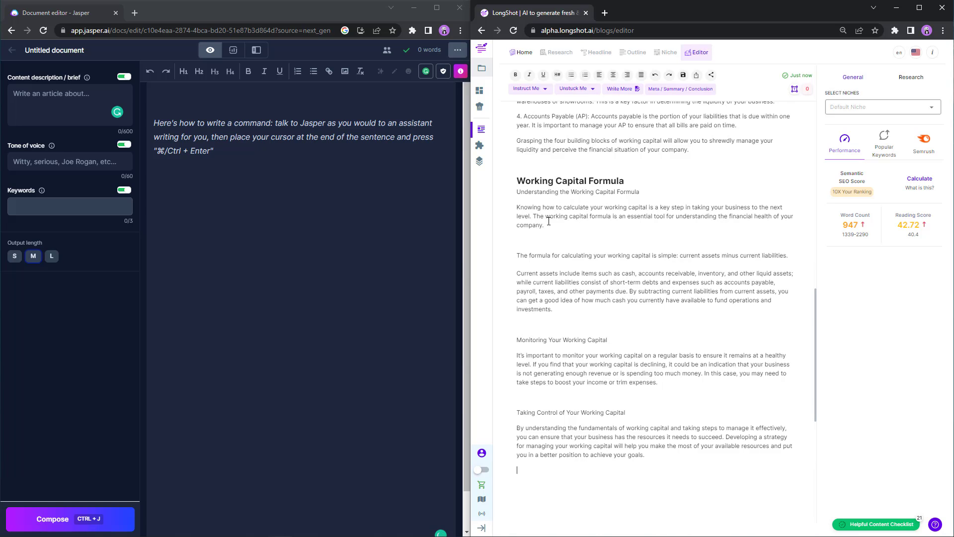
left_click_drag(548, 220, 517, 215)
left_click(627, 352)
scroll(633, 320, "up", 1)
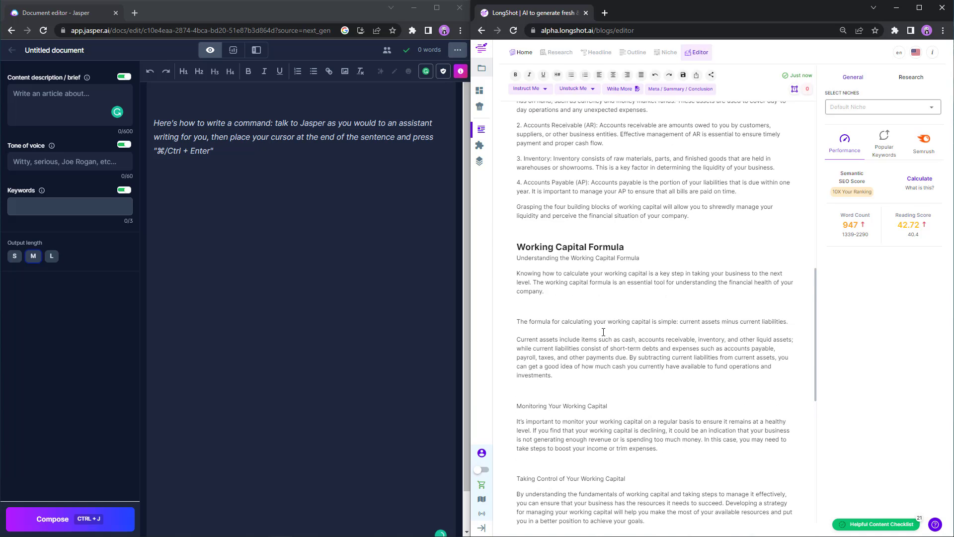
scroll(603, 331, "up", 3)
scroll(635, 358, "down", 4)
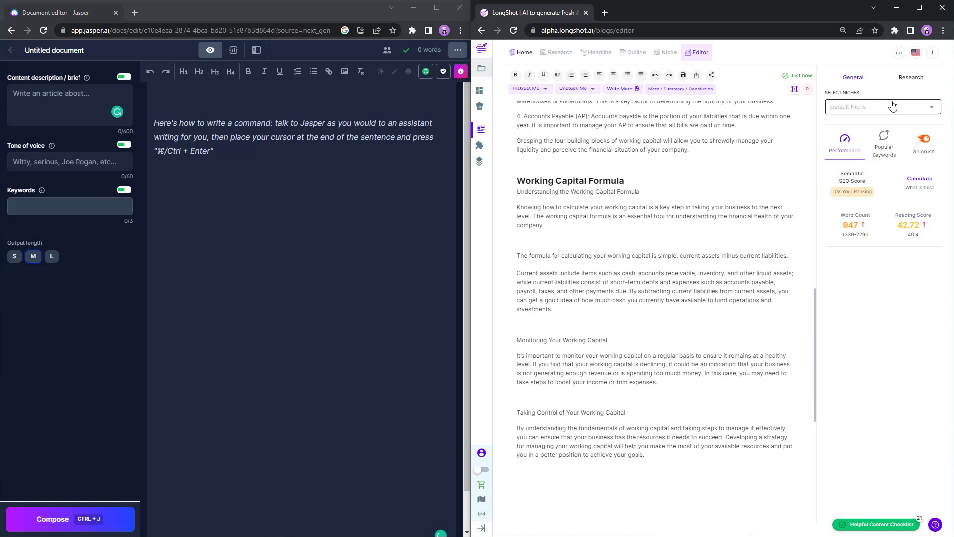
- Open the research for the Working Capital topic and examine the competition's subheadings across the ranked articles
left_click(912, 78)
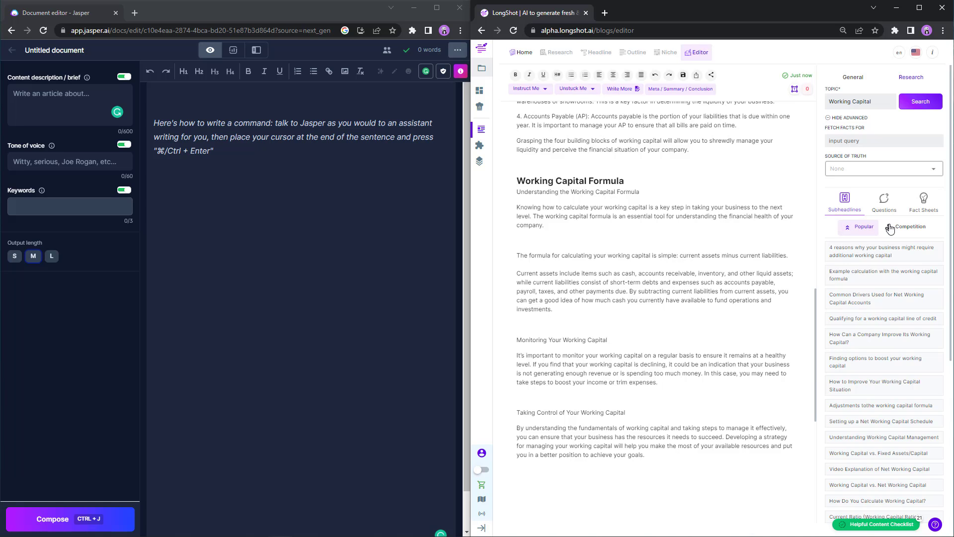
left_click(908, 230)
scroll(874, 315, "down", 3)
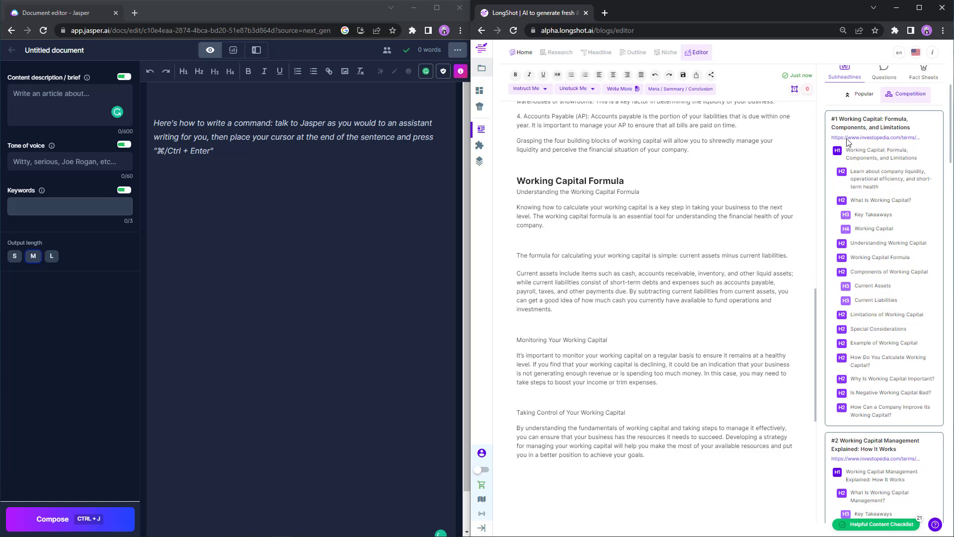
scroll(863, 125, "down", 3)
scroll(862, 124, "down", 20)
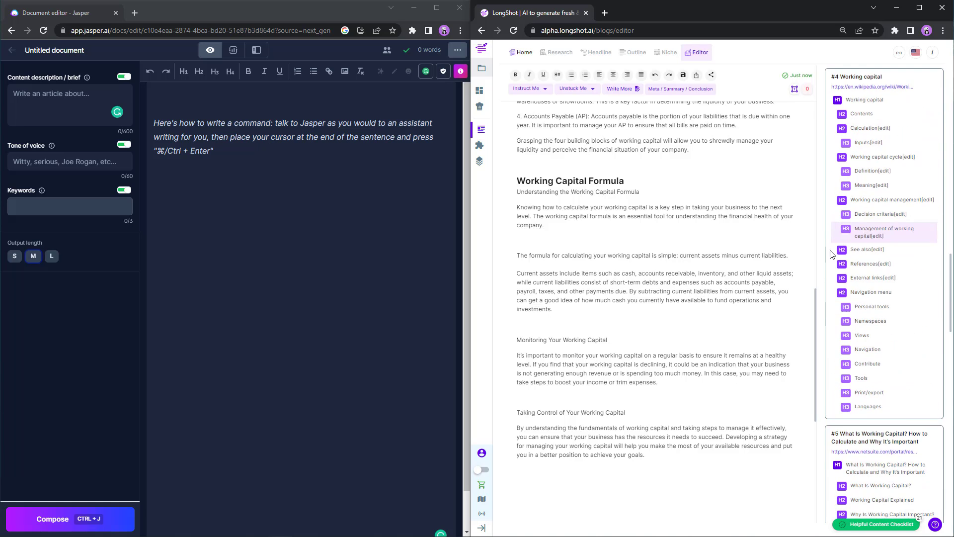
scroll(857, 318, "down", 15)
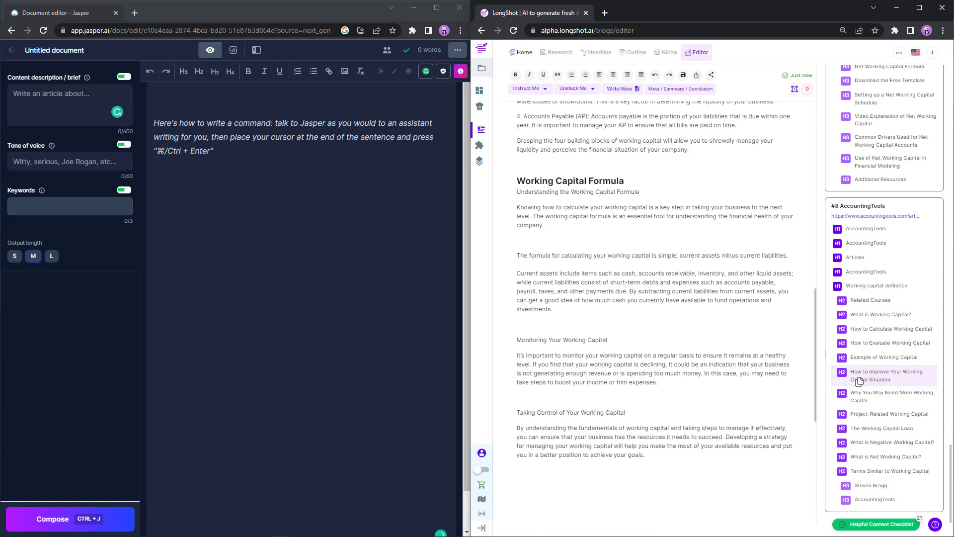
scroll(855, 245, "up", 20)
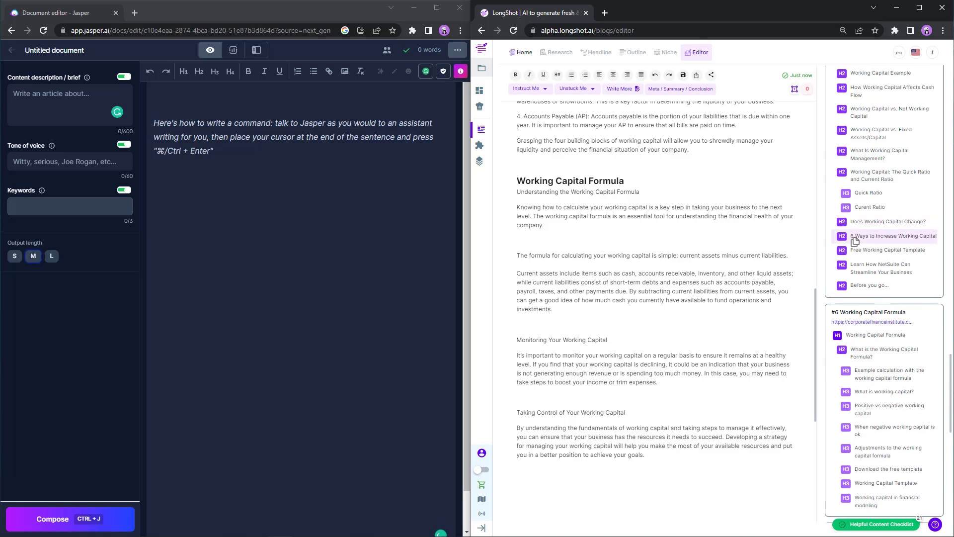
scroll(855, 244, "up", 10)
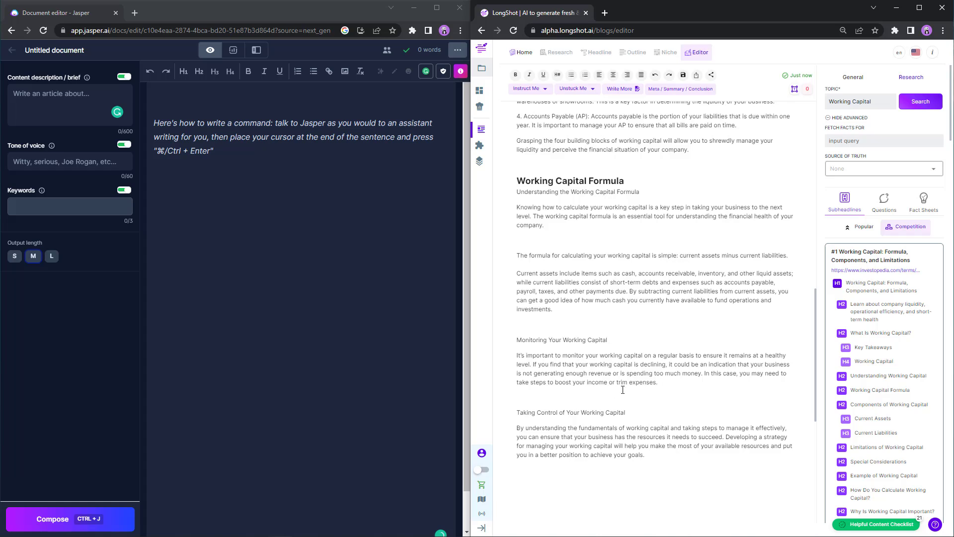
- Search for facts using the subheading "Taking Control of Your Working Capital" as the Fetch Facts query, and open the Fact Sheets
triple_click(576, 414)
key("ctrl+c")
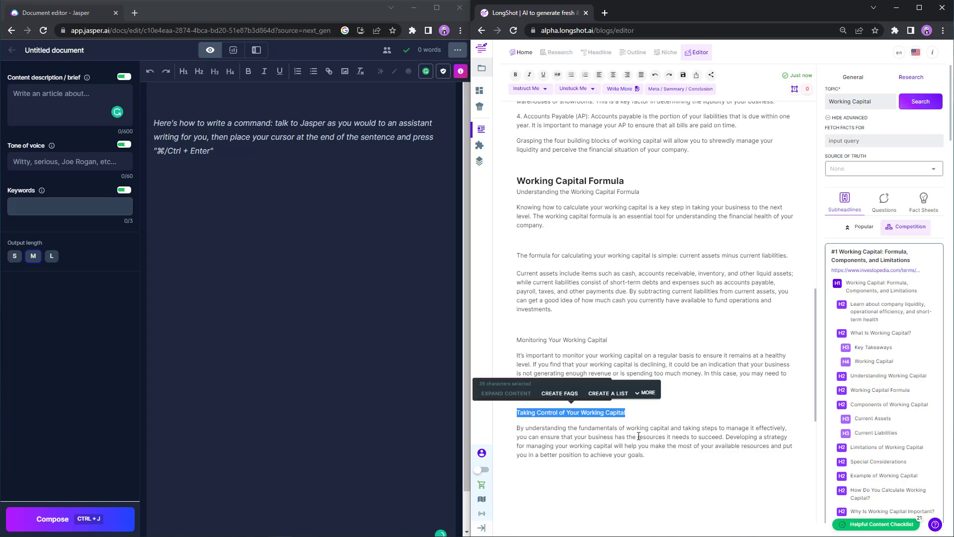
left_click(668, 436)
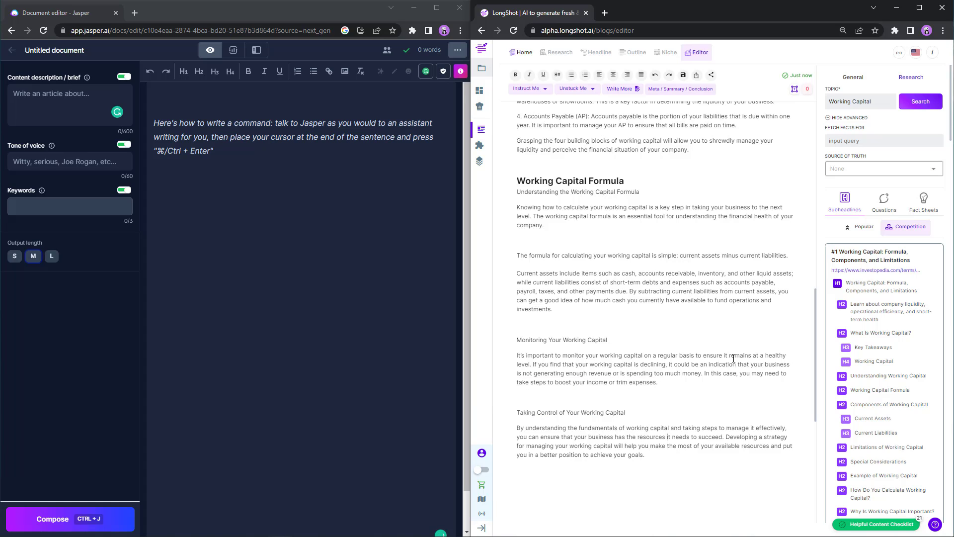
left_click(864, 142)
key("ctrl+v")
left_click(909, 114)
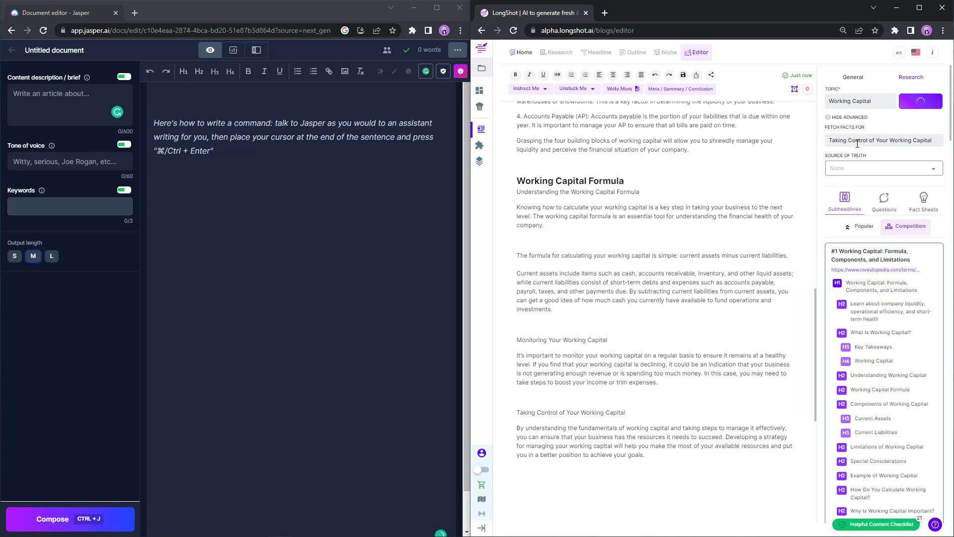
left_click(925, 204)
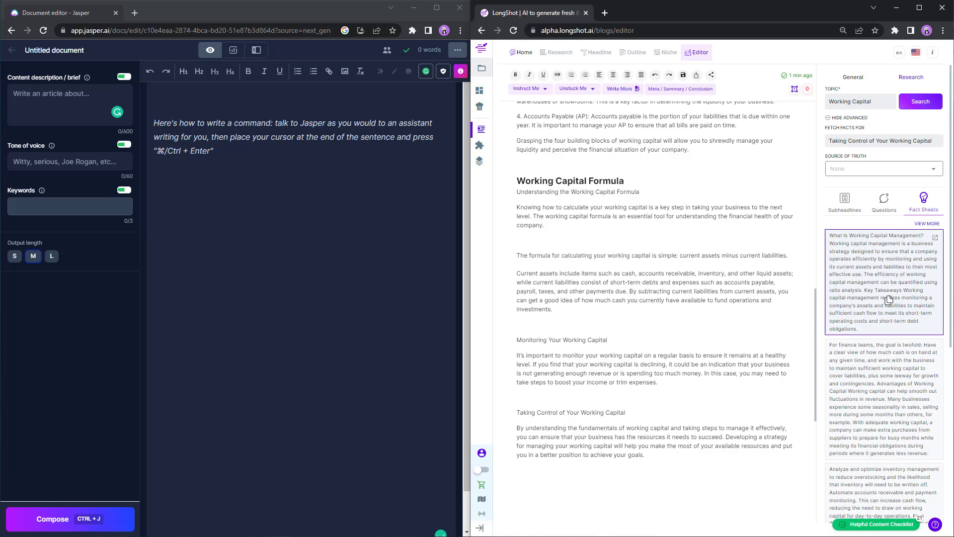
- Copy the fact sheet on analyzing and optimizing inventory management and paste it below the "Taking Control of Your Working Capital" section
scroll(867, 316, "down", 1)
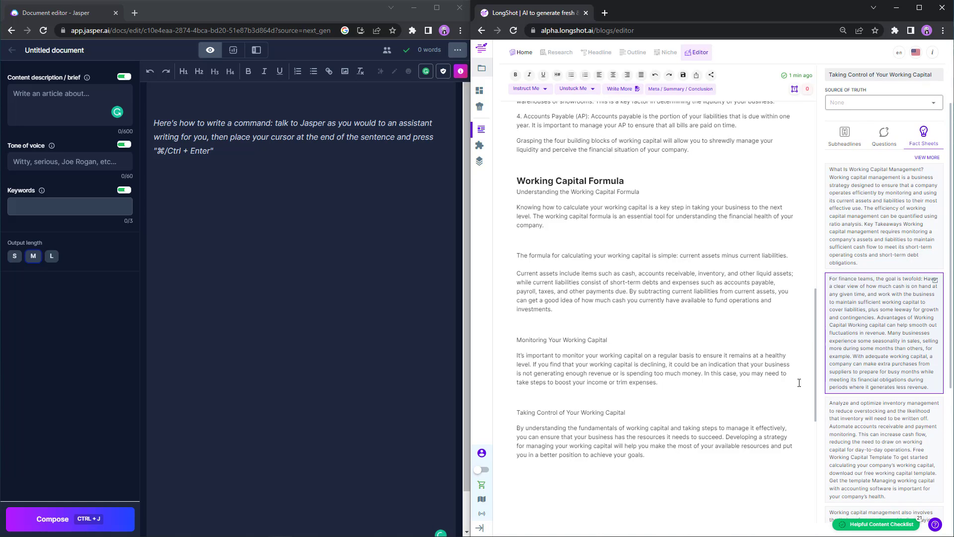
left_click_drag(530, 411, 625, 412)
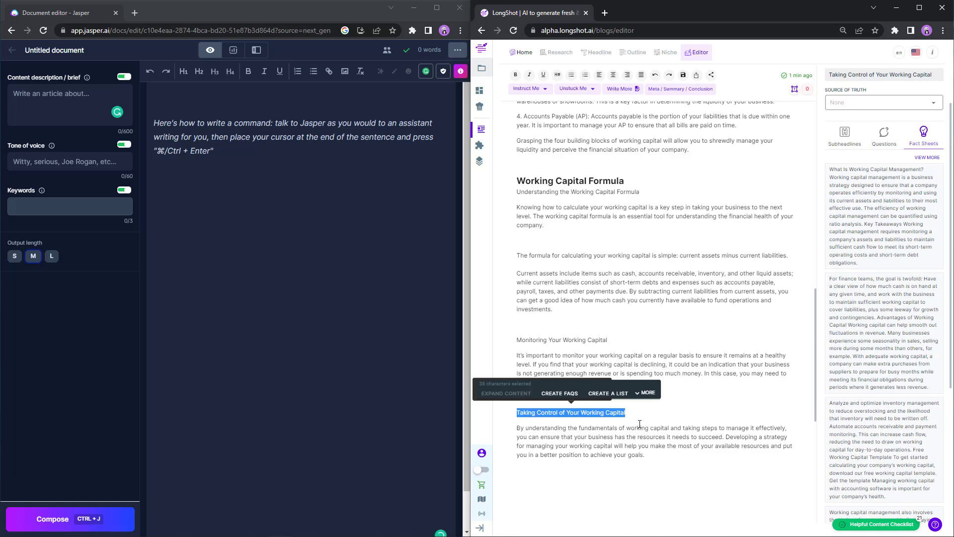
left_click(631, 411)
left_click_drag(533, 429, 528, 409)
scroll(909, 268, "down", 2)
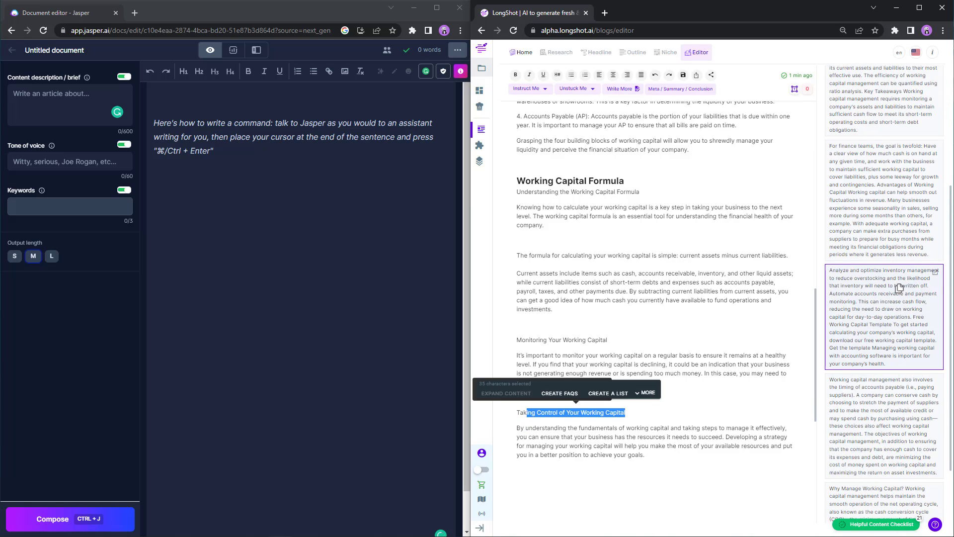
left_click(899, 287)
left_click(654, 455)
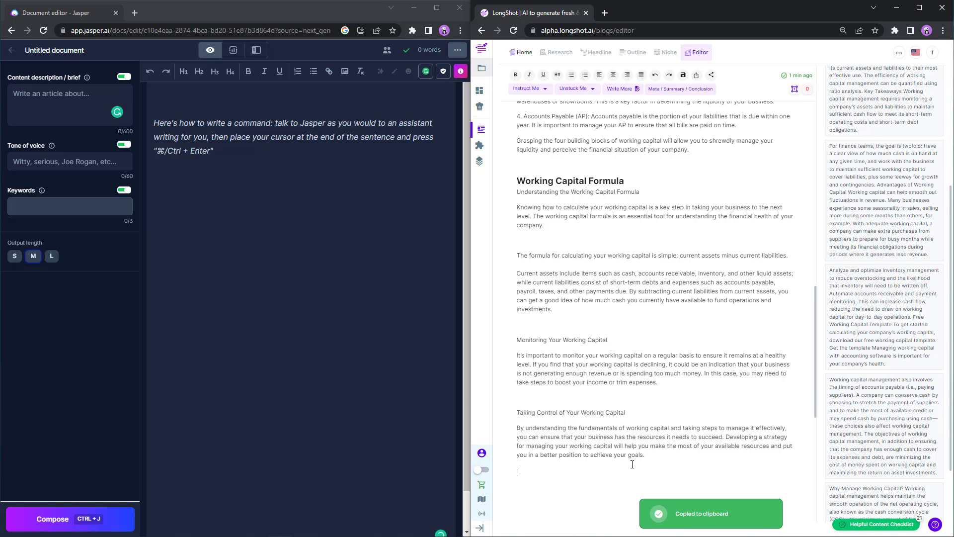
key("ctrl+v")
scroll(566, 452, "down", 1)
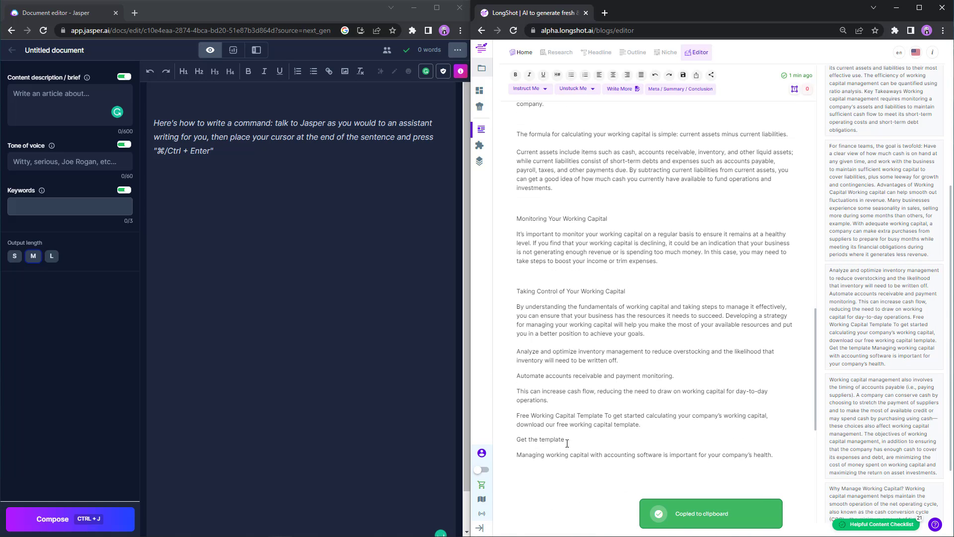
- Check the extra text actions for the pasted inventory management passage, and delete the passage from the article
mouse_move(774, 455)
left_mouse_down()
mouse_move(516, 412)
mouse_move(497, 354)
left_mouse_up()
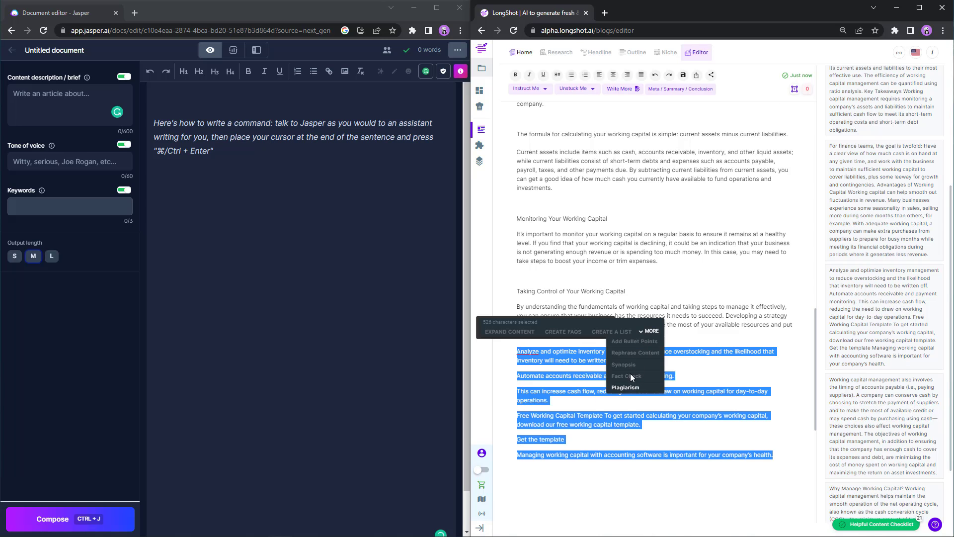
left_click(644, 434)
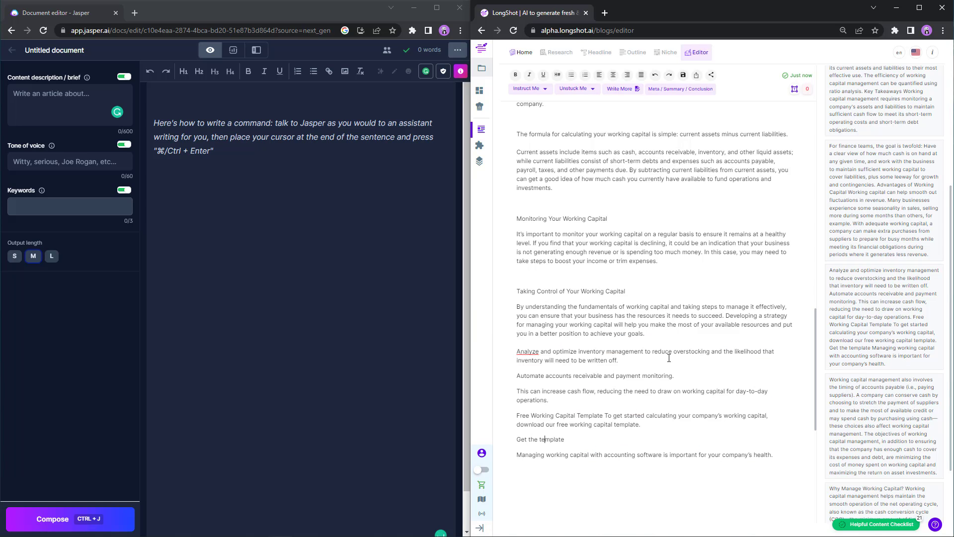
left_click_drag(773, 455, 517, 351)
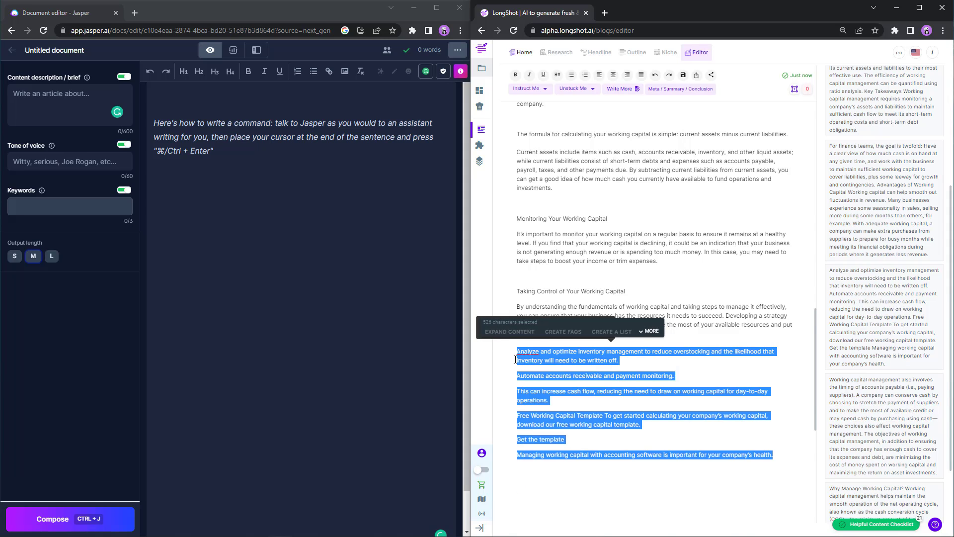
key("BackSpace")
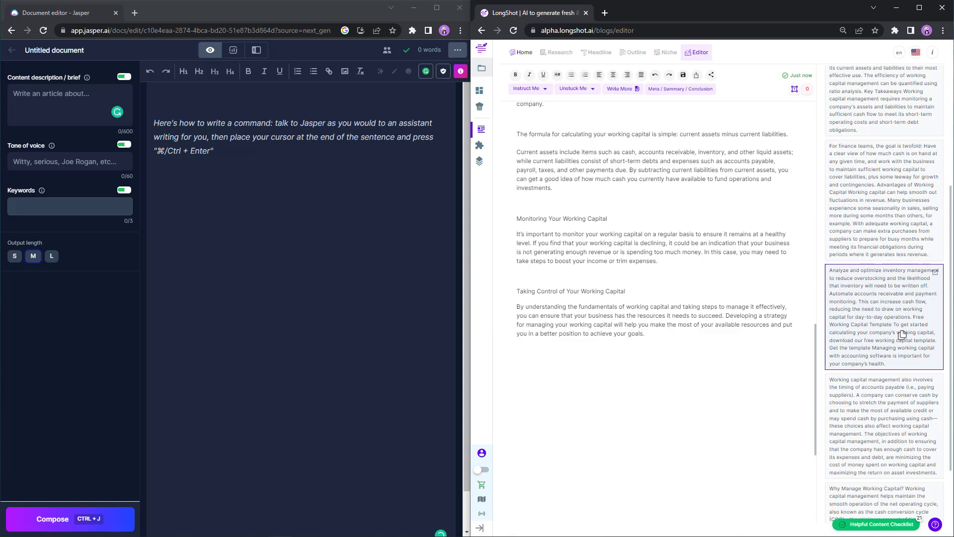
- Read through the fact sheets and compare them with the article's Working Capital Formula and "Taking Control of Your Working Capital" sections
scroll(851, 395, "down", 1)
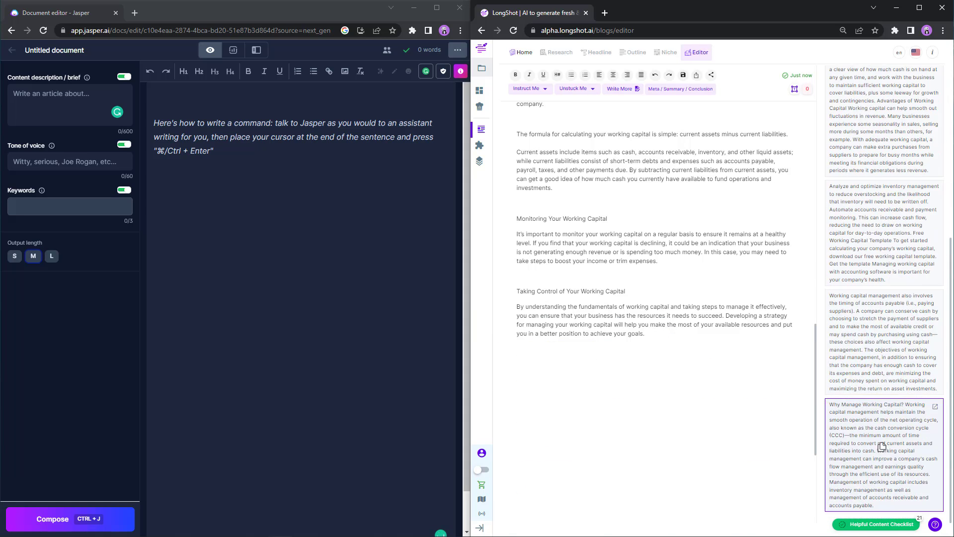
scroll(865, 415, "up", 1)
scroll(864, 415, "up", 4)
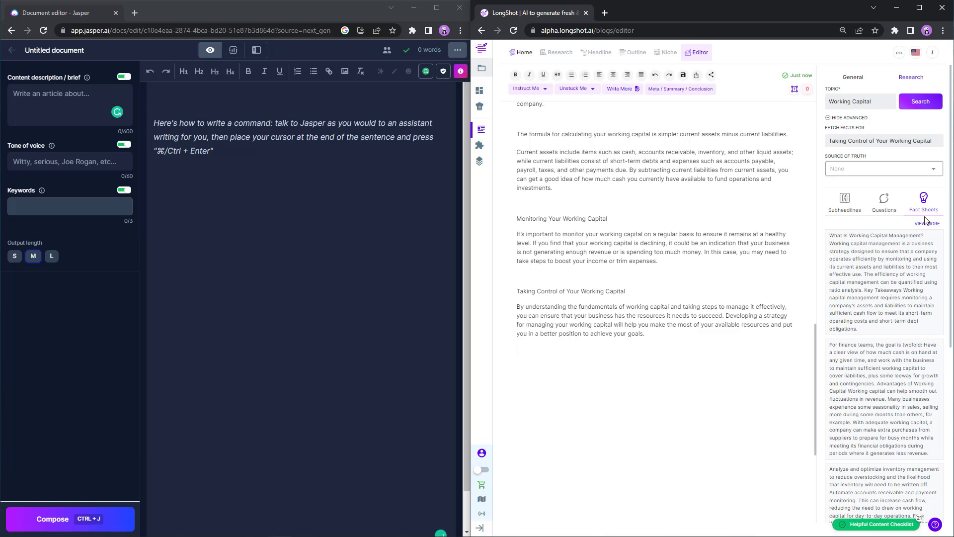
mouse_move(932, 234)
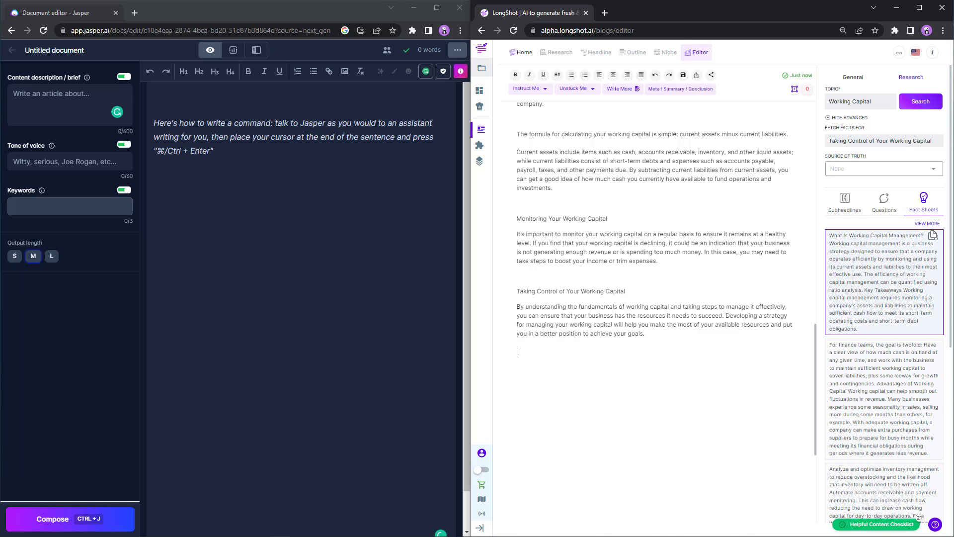
left_click(853, 144)
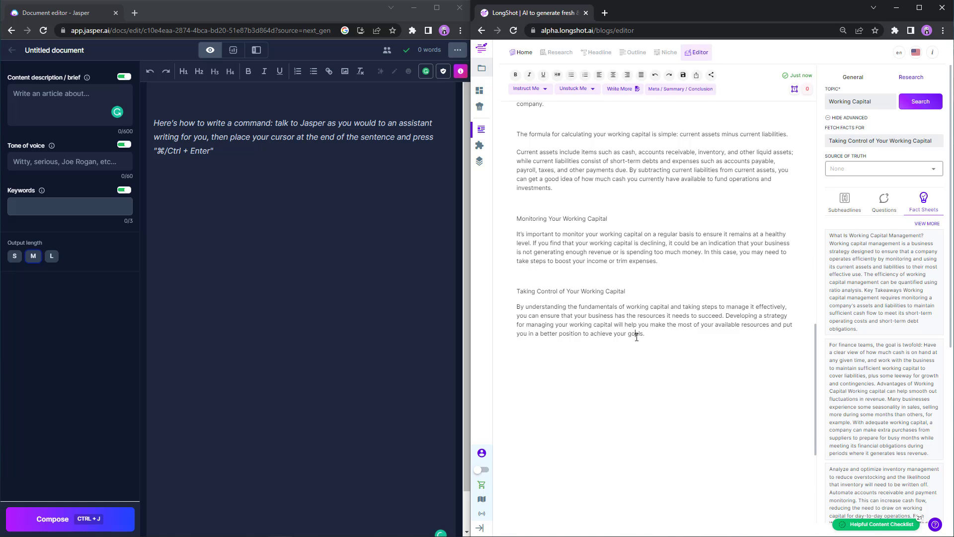
scroll(678, 339, "up", 4)
scroll(677, 339, "down", 3)
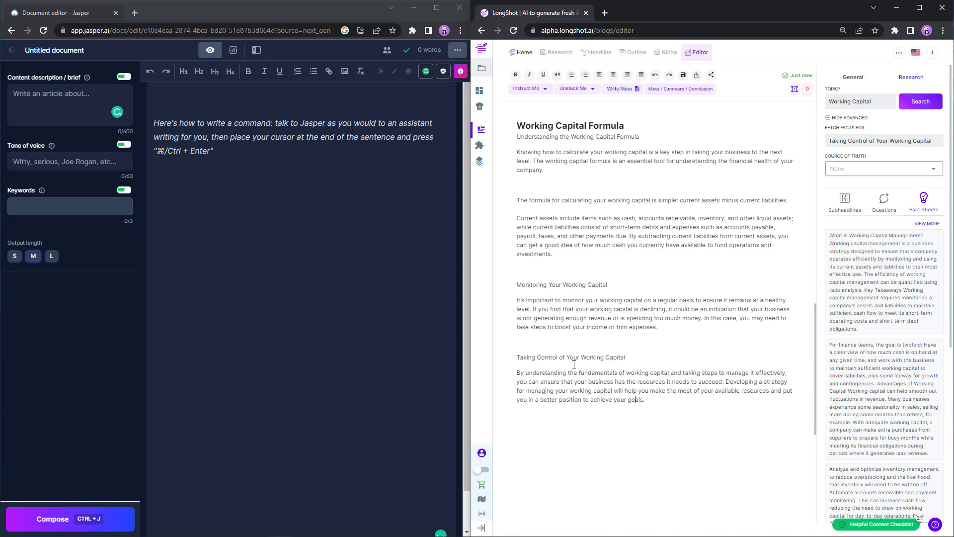
triple_click(535, 353)
scroll(621, 298, "up", 3)
left_click(621, 258)
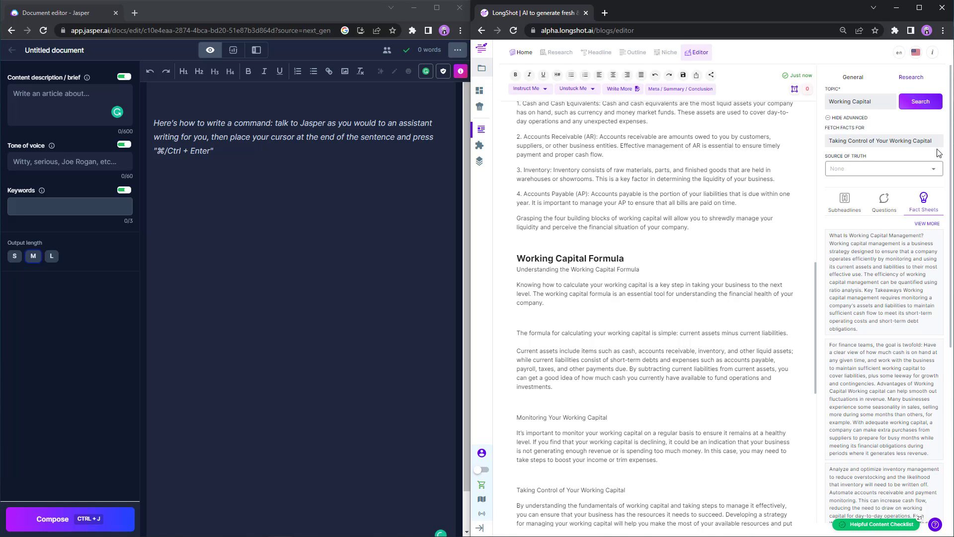
- Check which uploads the Source of Truth setting offers for the Working Capital fact search
left_click_drag(880, 159, 845, 174)
left_click(855, 188)
left_click_drag(864, 154, 825, 186)
left_click(800, 222)
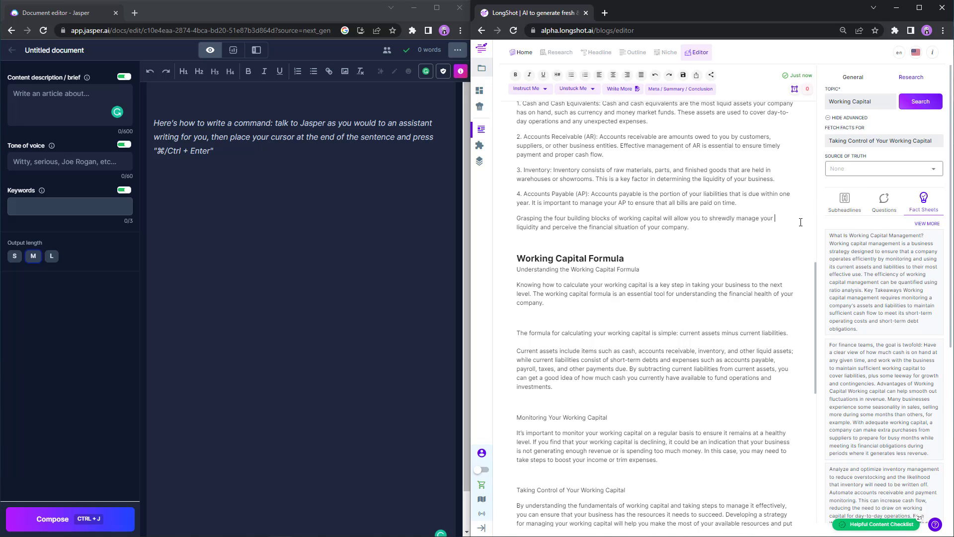
left_click(838, 173)
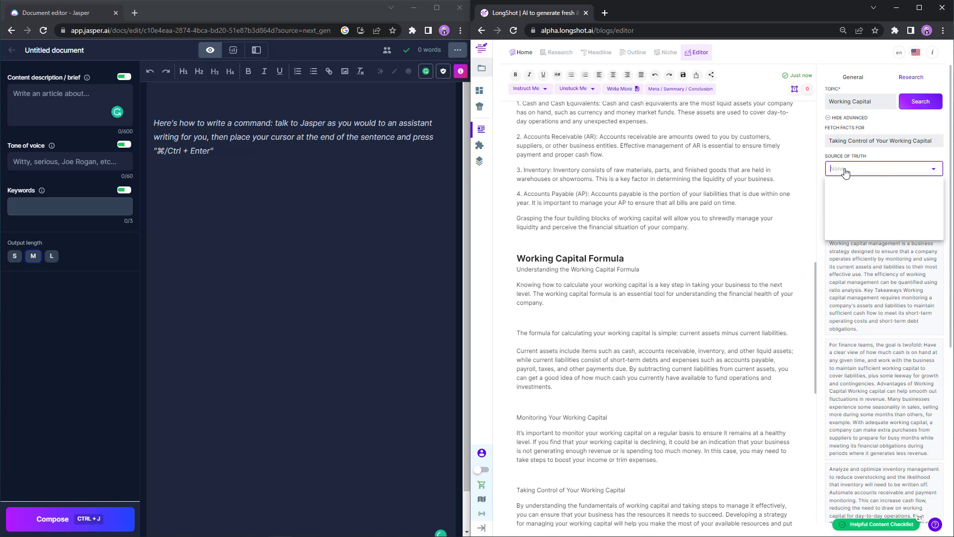
left_click(881, 151)
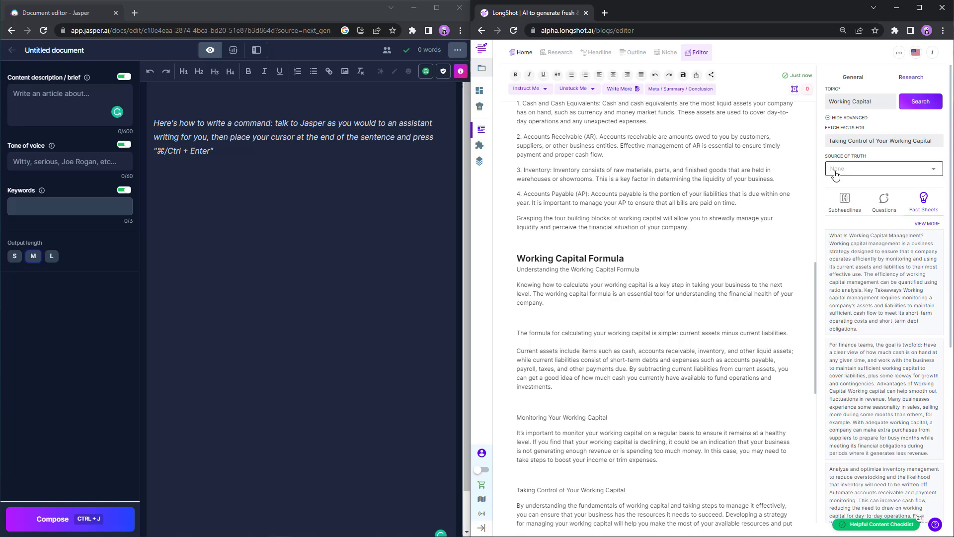
- Go to the blog home page and inspect the Source Of Truth upload window, closing it without uploading anything
left_click(524, 51)
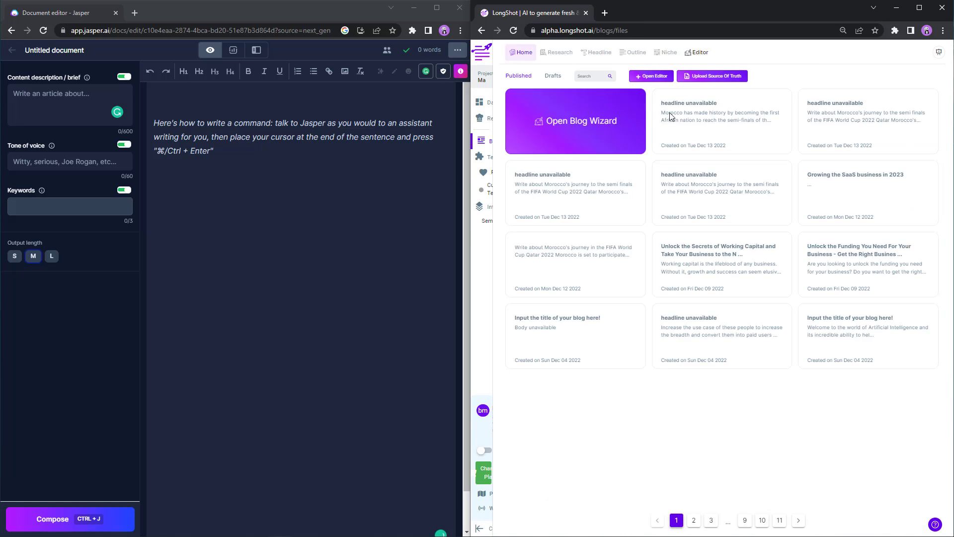
left_click(769, 77)
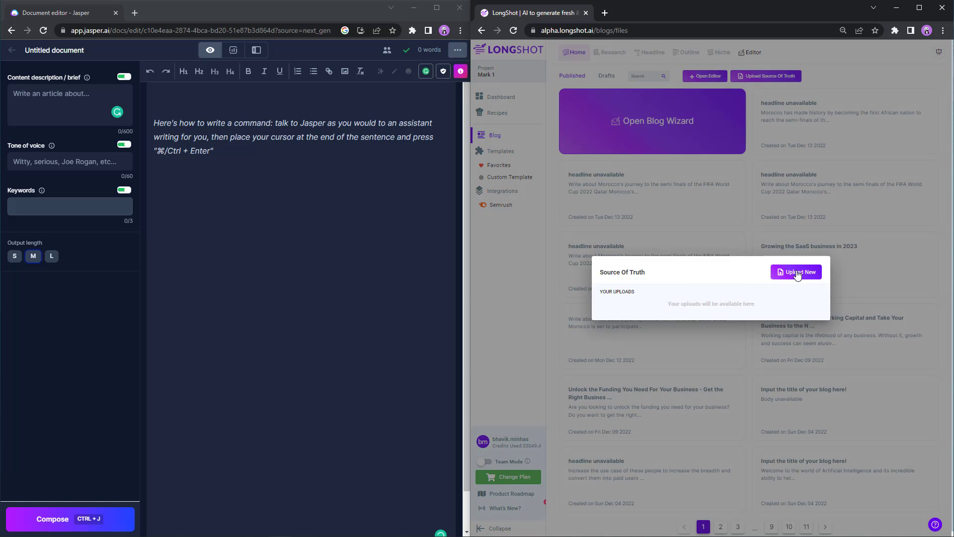
left_click(861, 76)
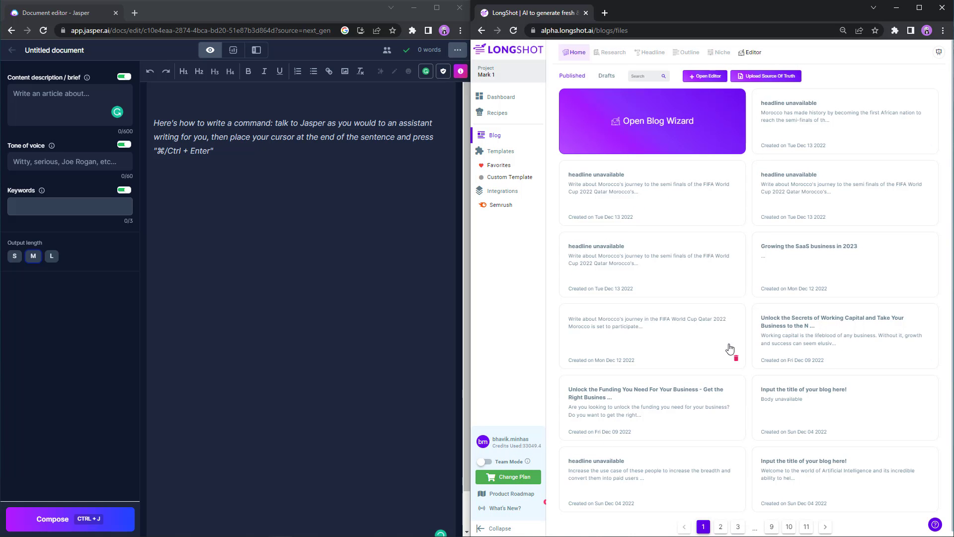
- Reopen the article "Unlock the Secrets of Working Capital and Take Your Business to the Next Level!" and show its research with the advanced options
left_click(803, 318)
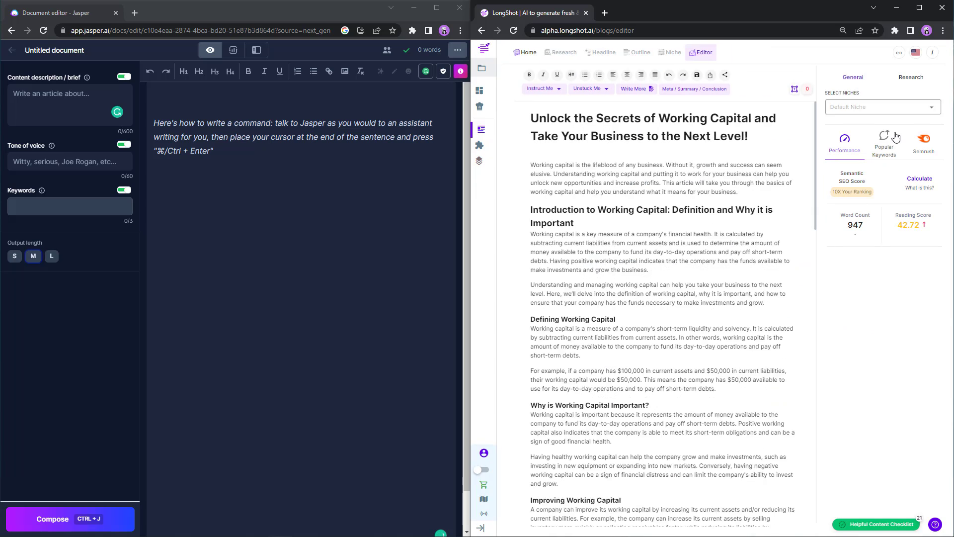
left_click(905, 107)
scroll(752, 292, "down", 15)
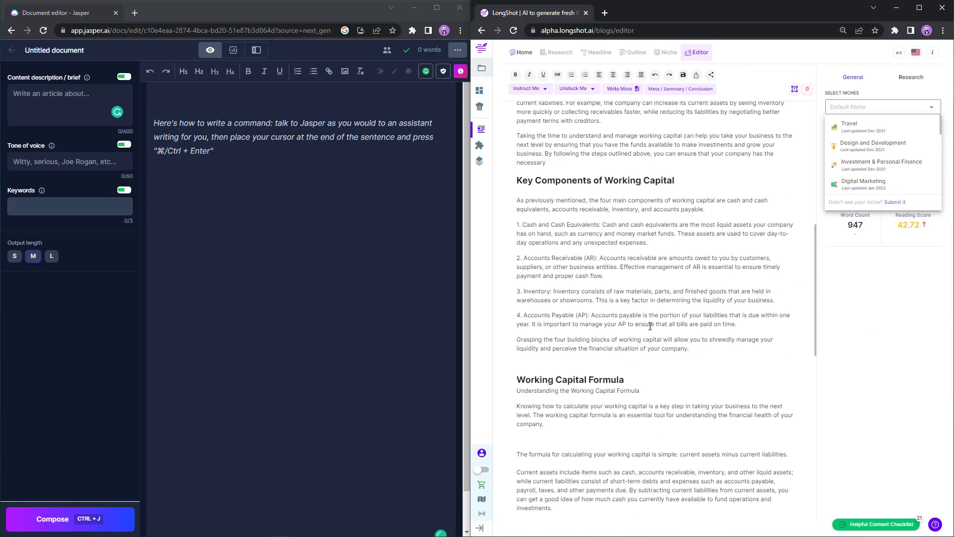
left_click(911, 77)
left_click(829, 118)
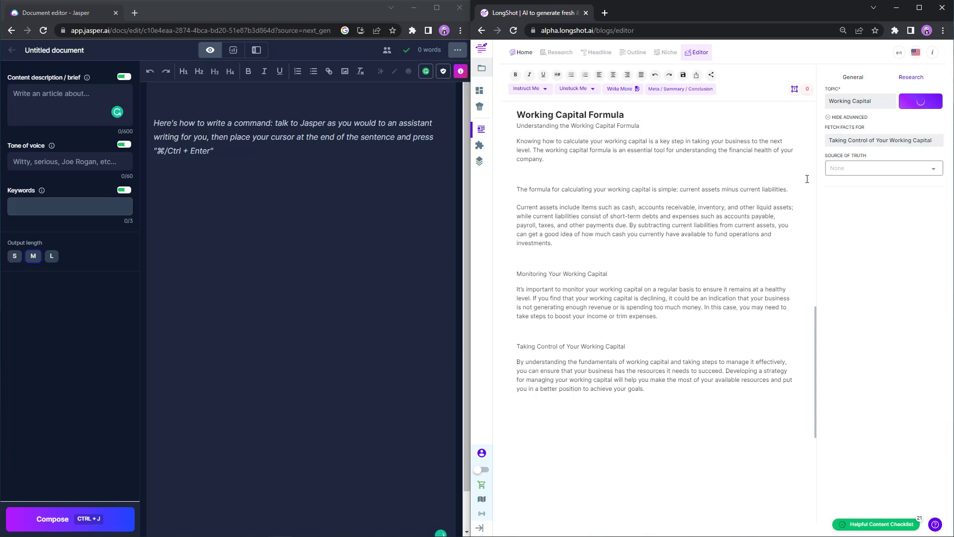
- Look over the Source of Truth choices in the reopened article's research and review the reloaded fact sheets
left_click(860, 171)
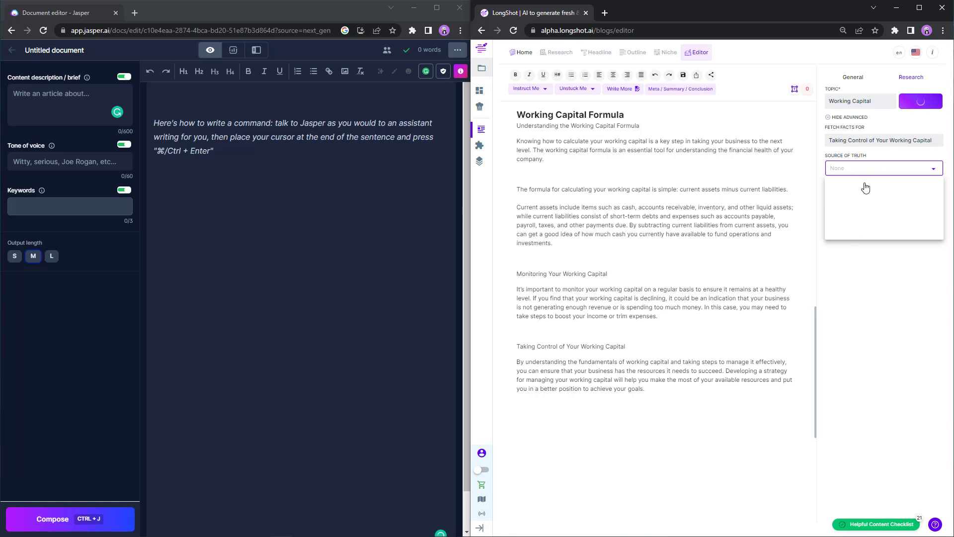
left_click(843, 141)
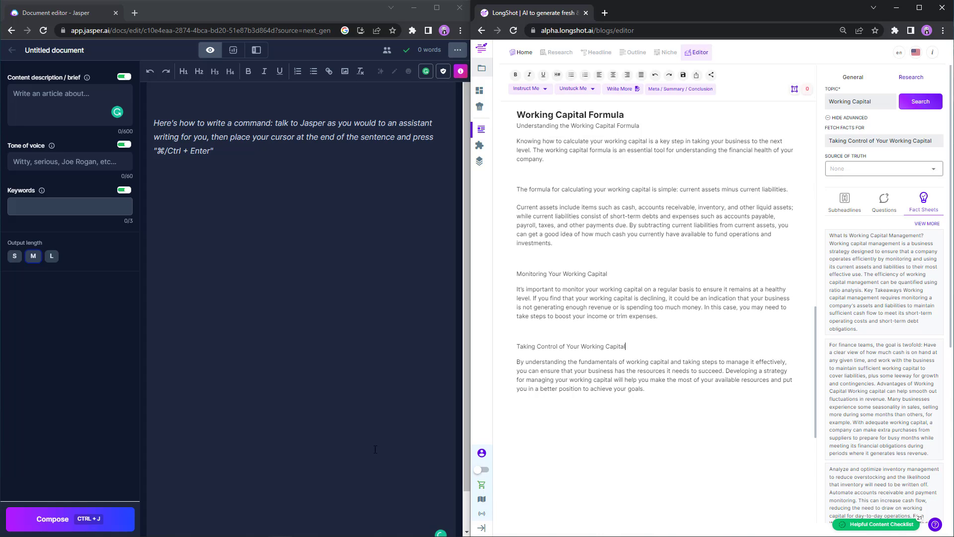
left_click_drag(841, 154, 856, 154)
left_click(863, 160)
left_click(905, 312)
- Leave the article for the LongShot dashboard and open the account's list of plugins
left_click(485, 98)
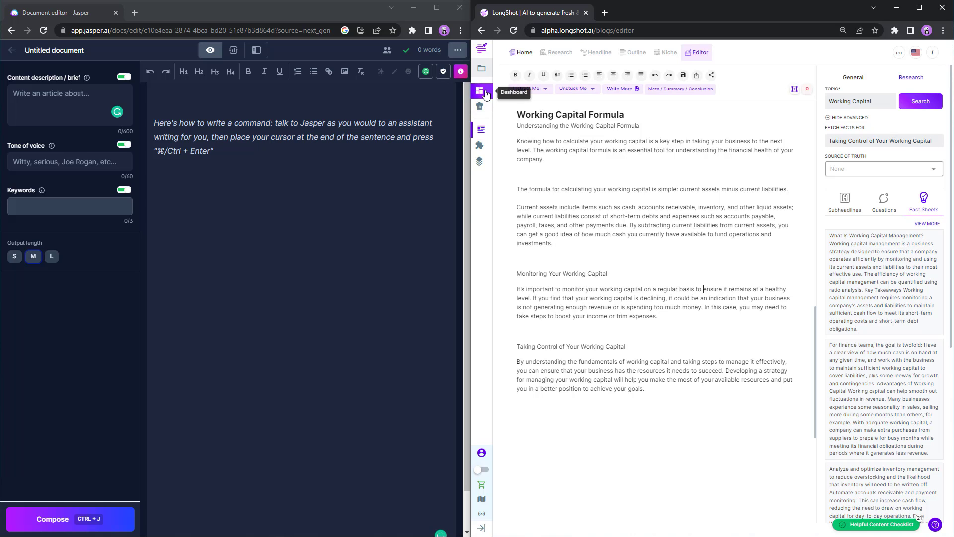
left_click(512, 439)
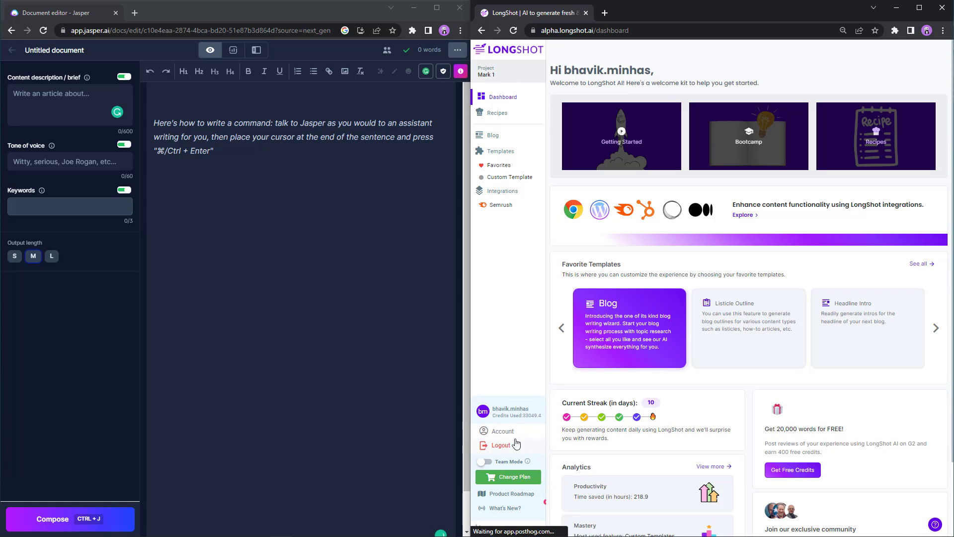
left_click(512, 430)
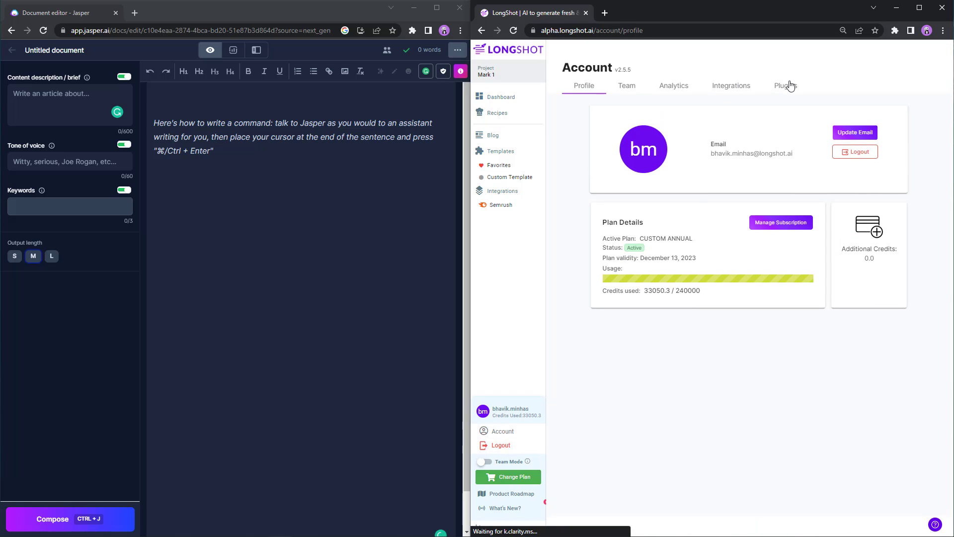
left_click(787, 86)
- Switch to Jasper, leave the document for the Integrations settings, and enable DeepL Translation
left_click(11, 51)
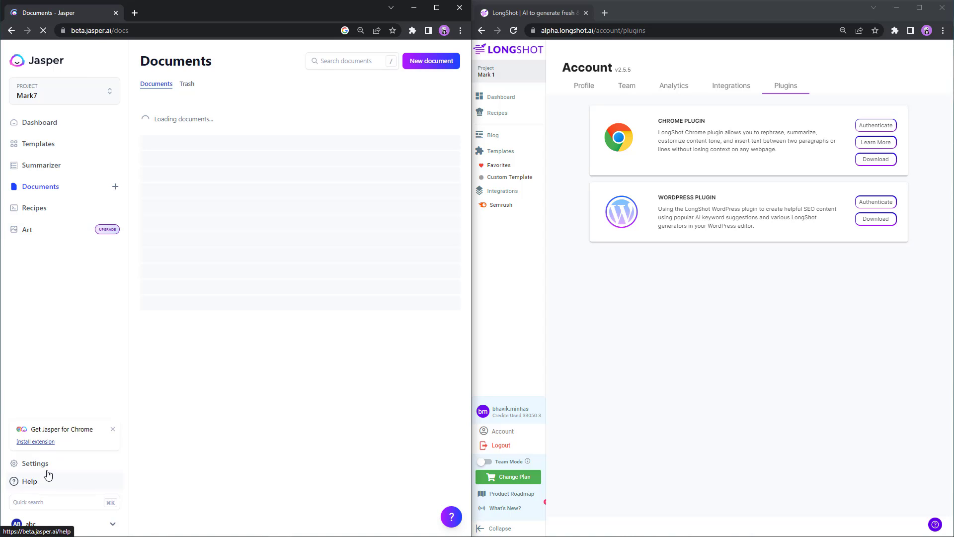
left_click(42, 464)
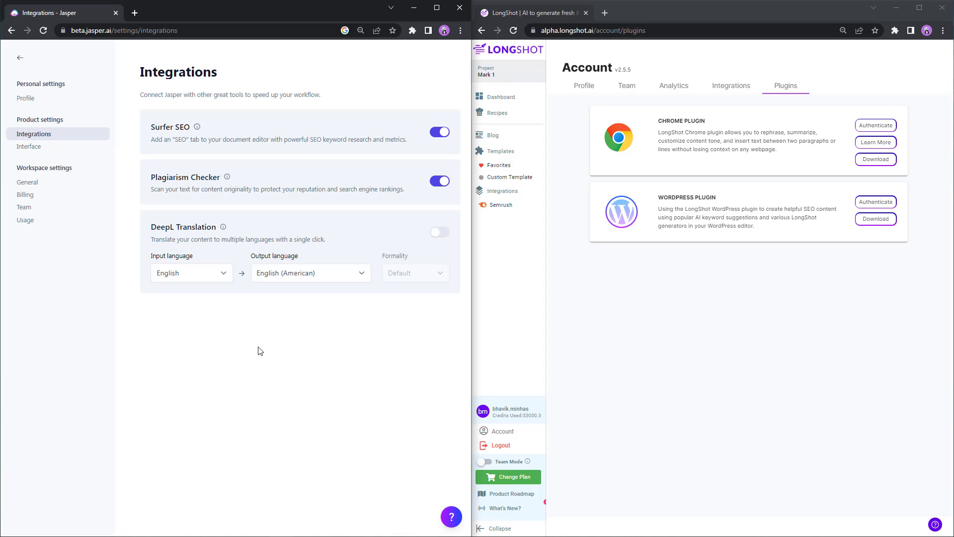
left_click(439, 232)
- Switch to LongShot, review its Chrome and WordPress plugins, and open the account's integrations
left_click_drag(658, 120, 718, 133)
left_click(721, 159)
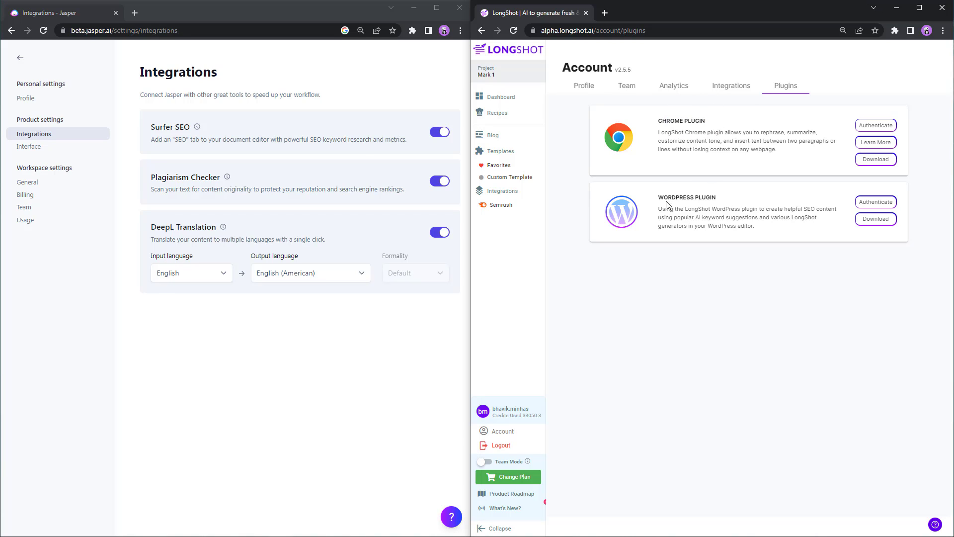
left_click(722, 85)
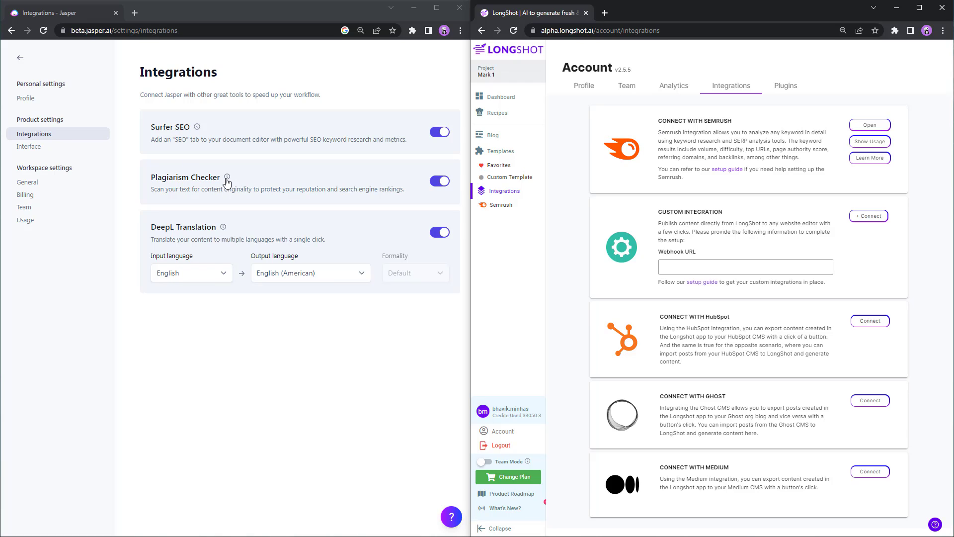
- Compare Jasper's Plagiarism Checker with LongShot's custom, HubSpot, Ghost and Medium integrations, and return to the LongShot dashboard
left_click_drag(216, 180, 151, 183)
left_click(153, 186)
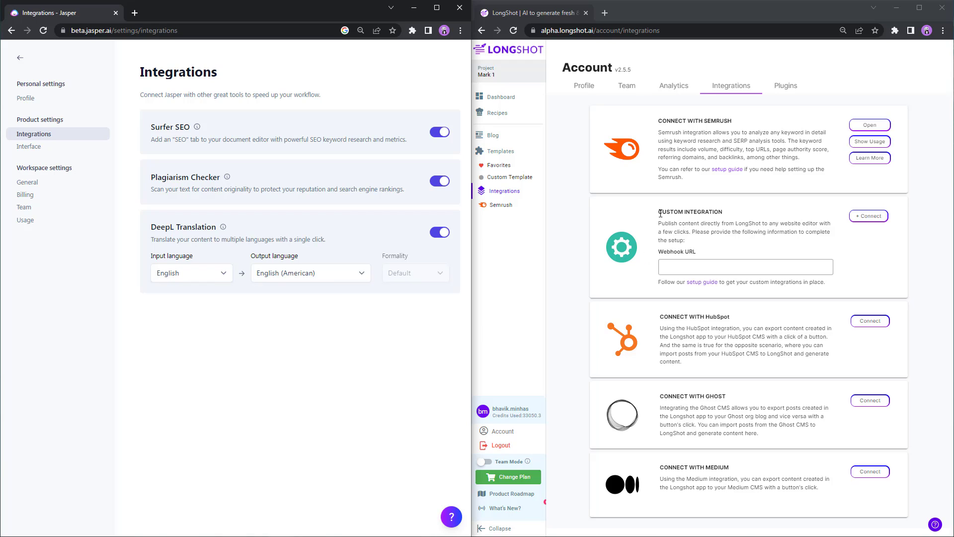
left_click_drag(659, 211, 699, 225)
left_click(707, 233)
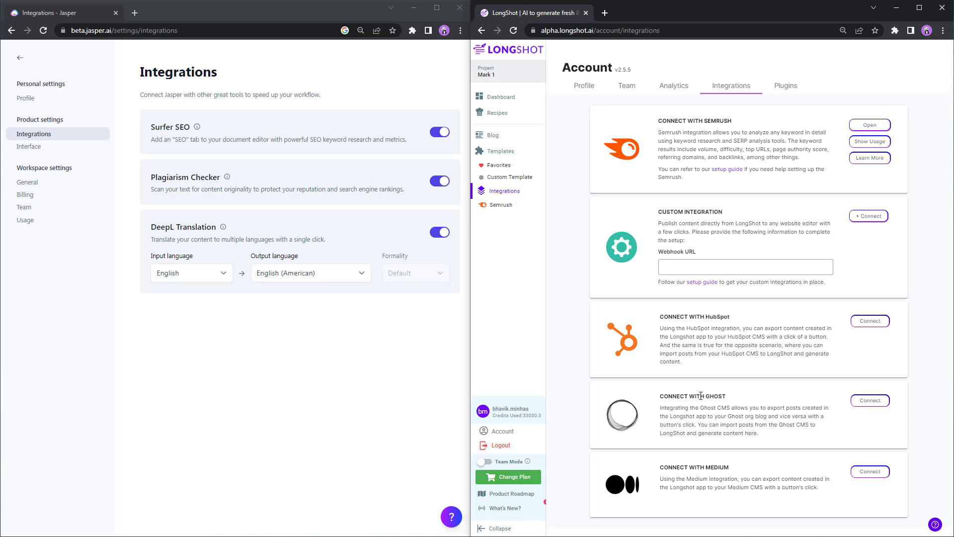
left_click(691, 87)
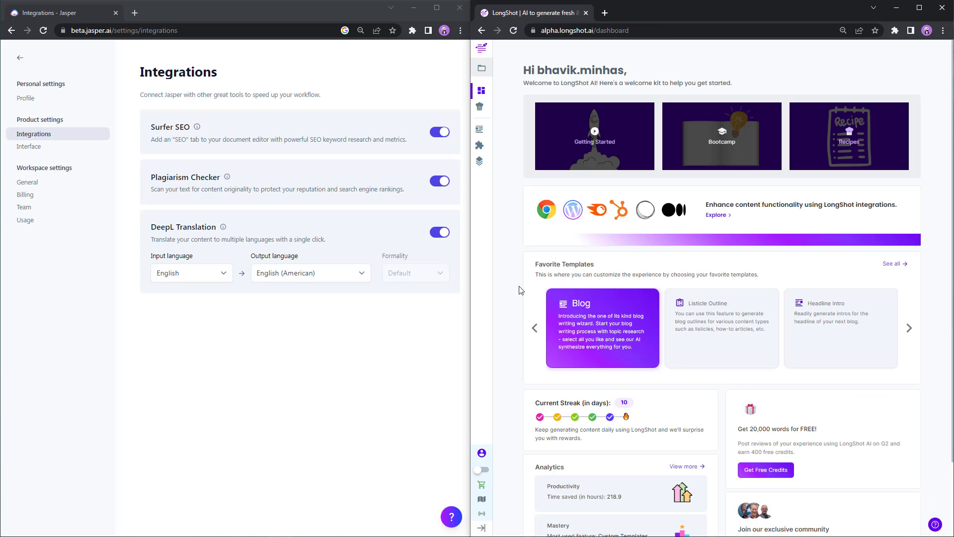